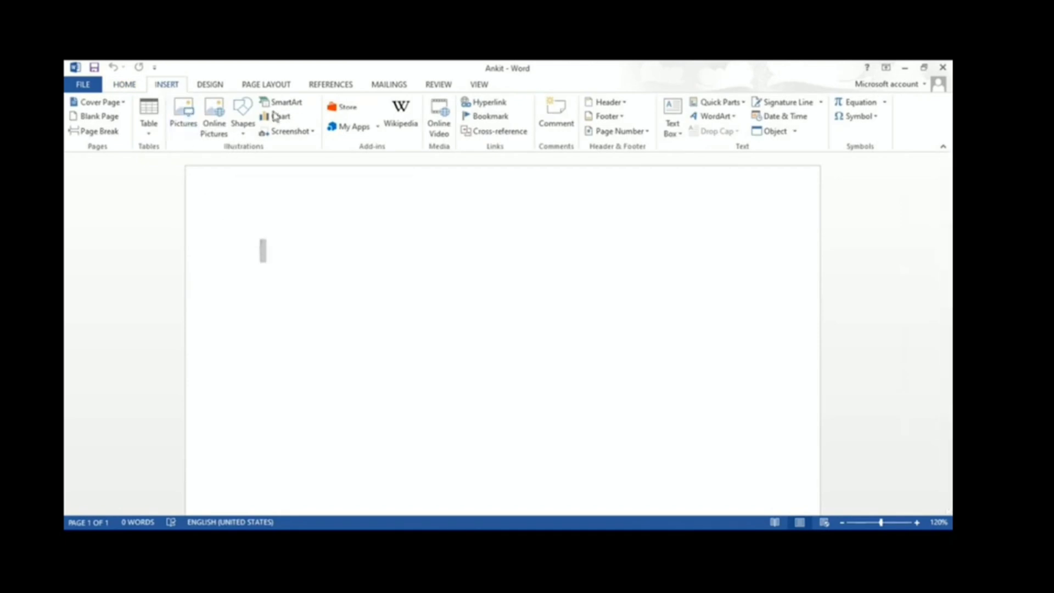
# Insert a Simple Text Box on the blank page and clear its placeholder text.
pyautogui.click(679, 135)
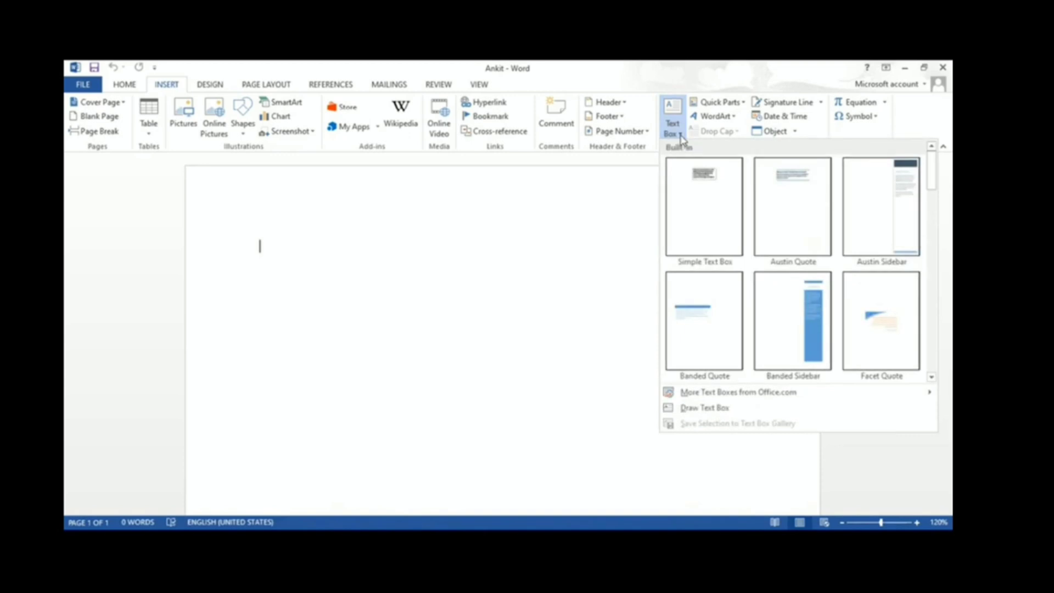
pyautogui.click(712, 198)
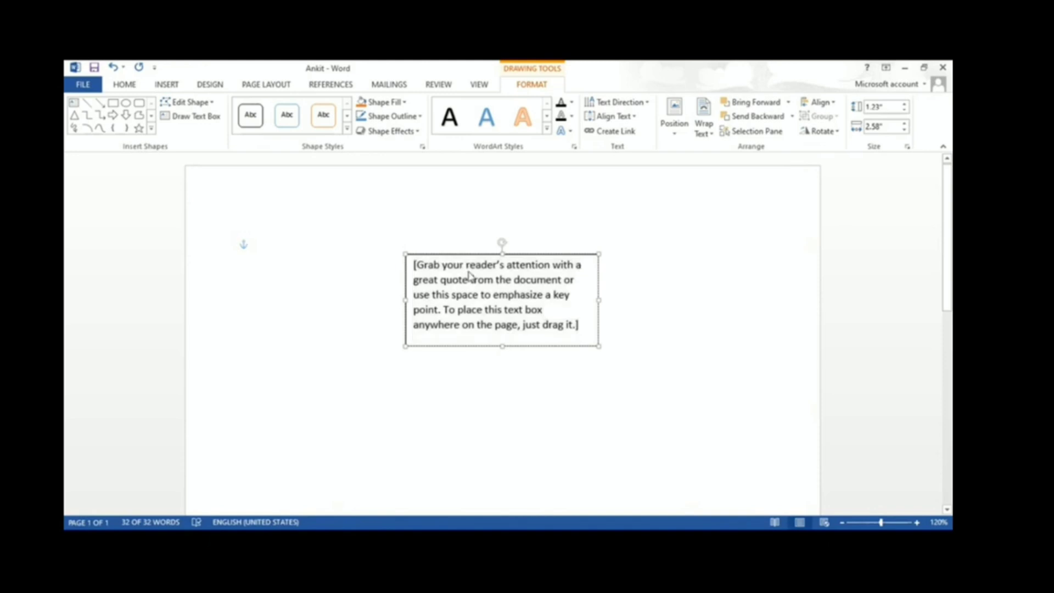
pyautogui.press('Delete')
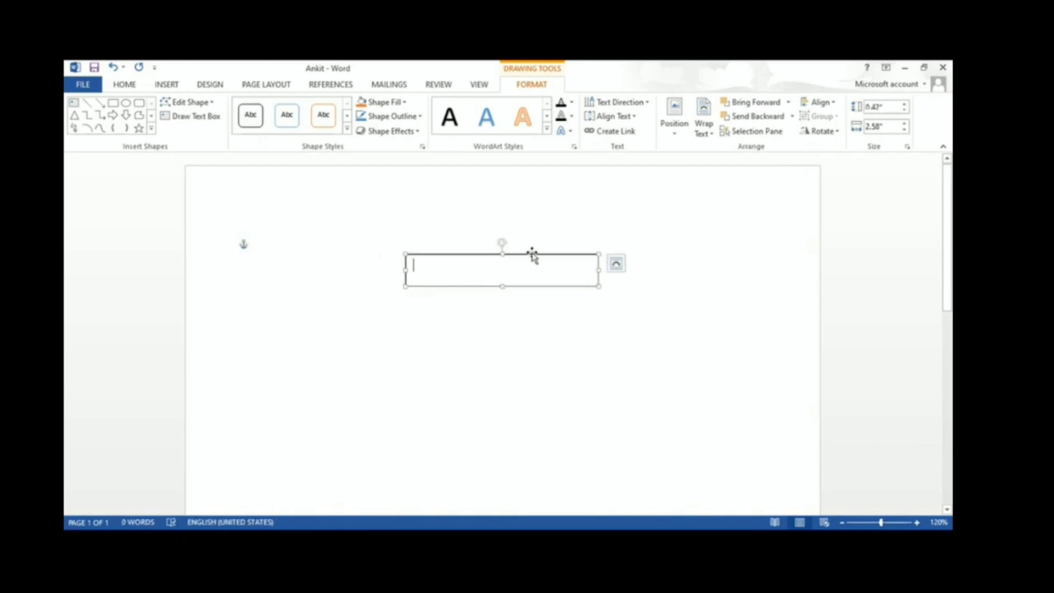
# Move the empty text box slightly down and to the left, and fill it with orange.
pyautogui.moveTo(532, 254); pyautogui.dragTo(463, 279)
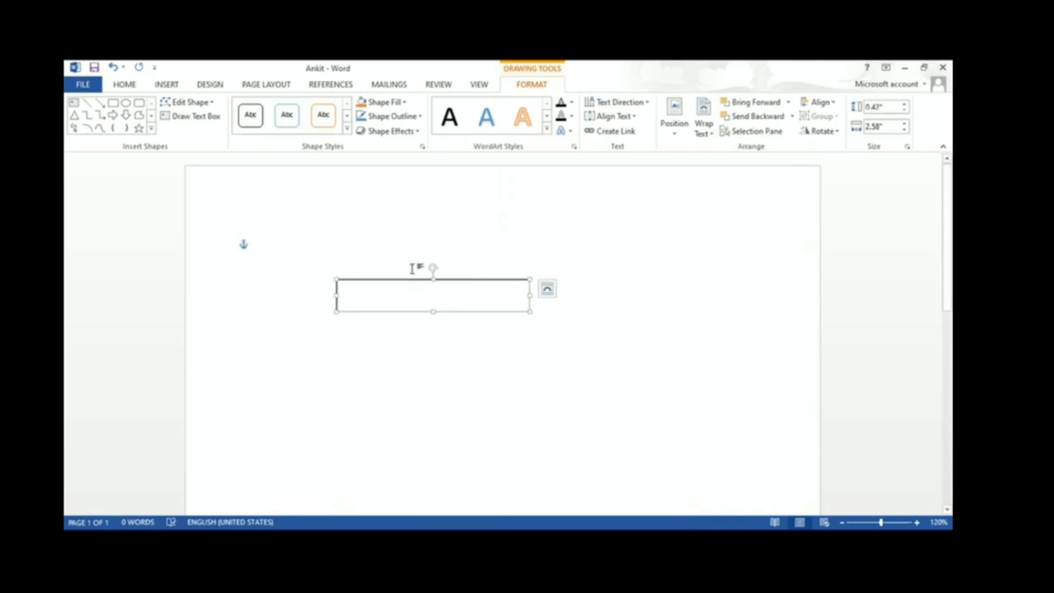
pyautogui.click(365, 104)
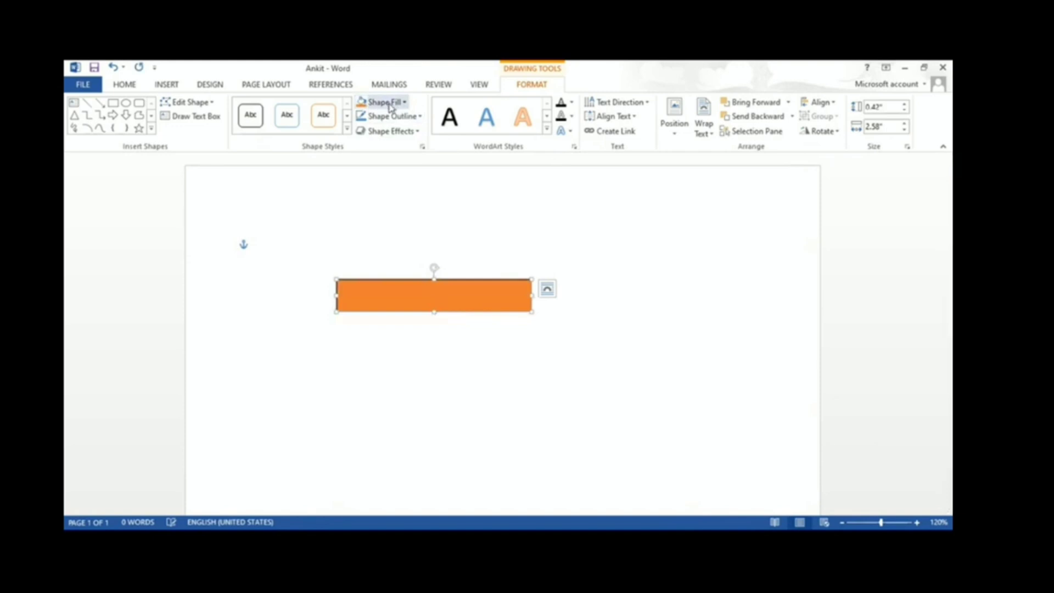
pyautogui.click(431, 345)
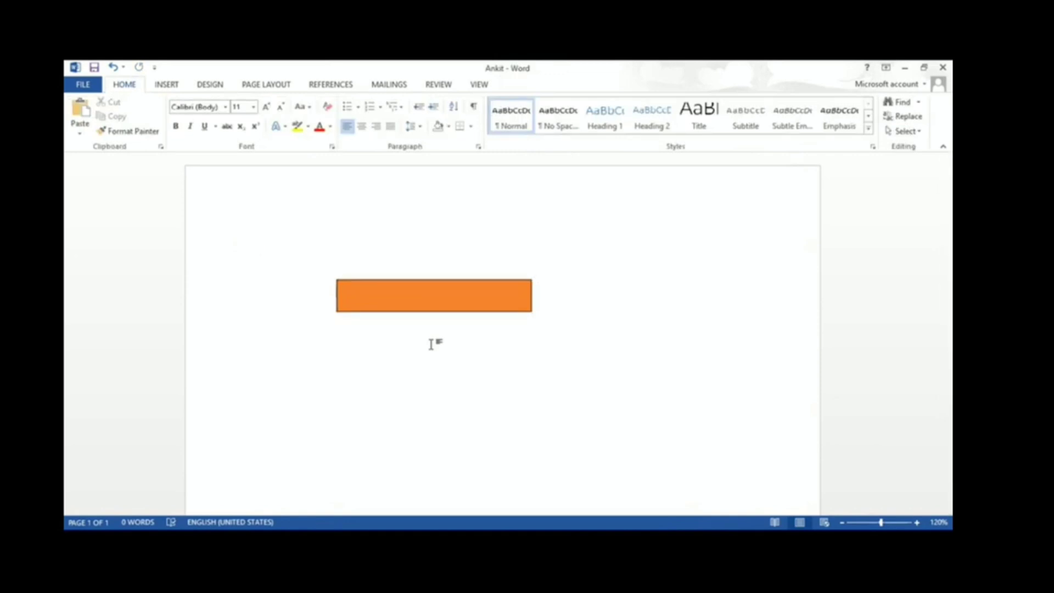
# Insert WordArt in the style Fill - White, Outline - Accent 2, Hard Shadow - Accent 2.
pyautogui.click(170, 88)
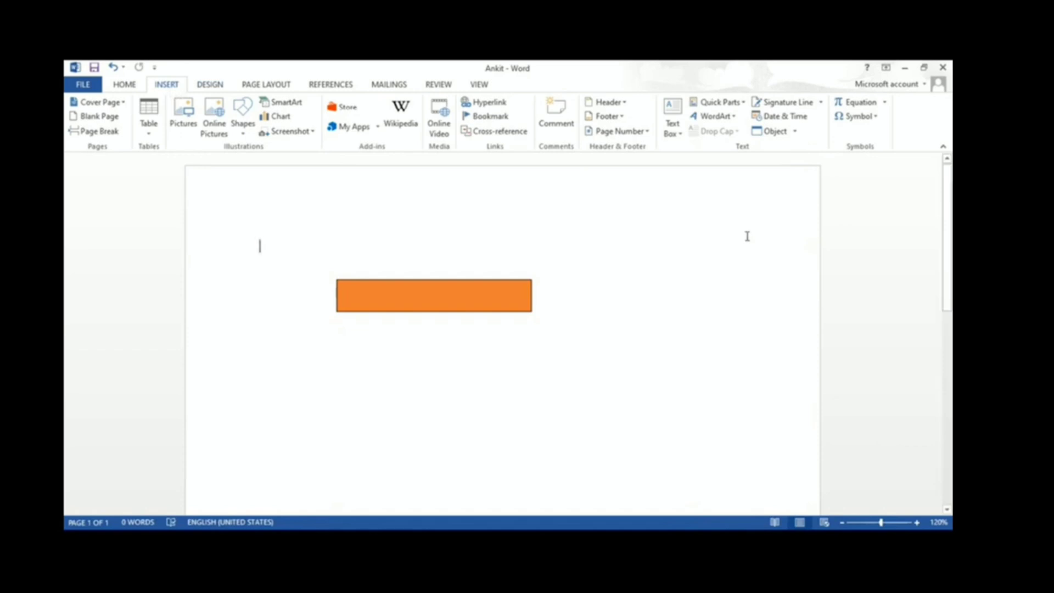
pyautogui.click(734, 118)
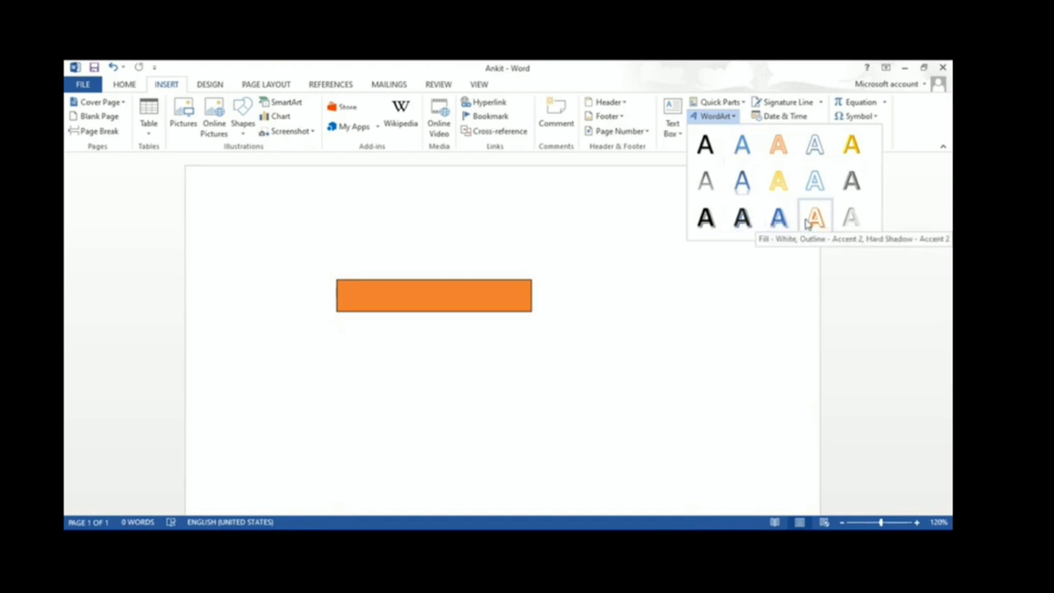
pyautogui.press('Escape')
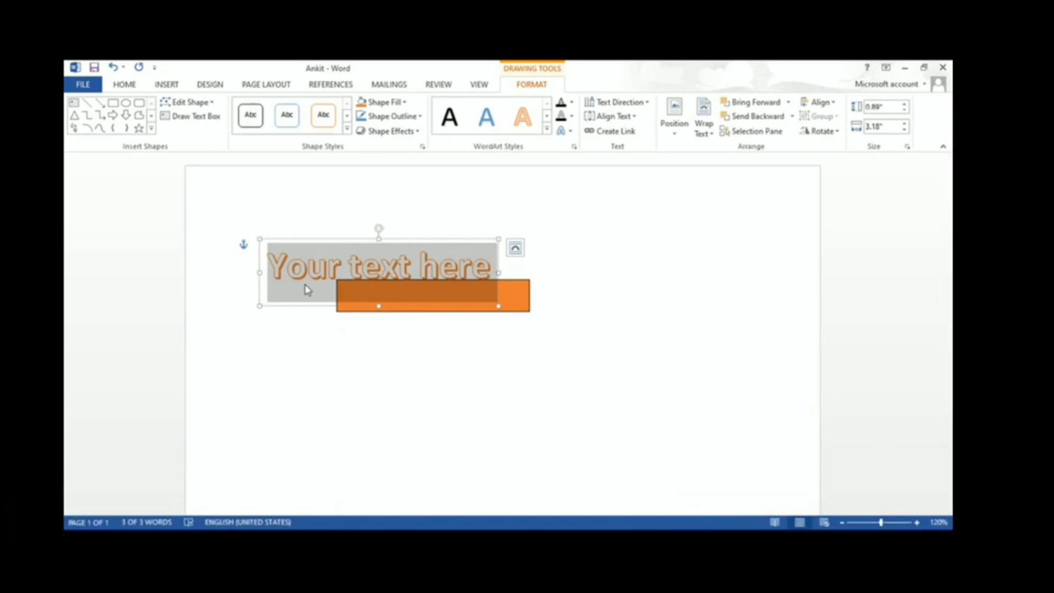
# Replace the WordArt placeholder text with SCERT.
pyautogui.write('S')
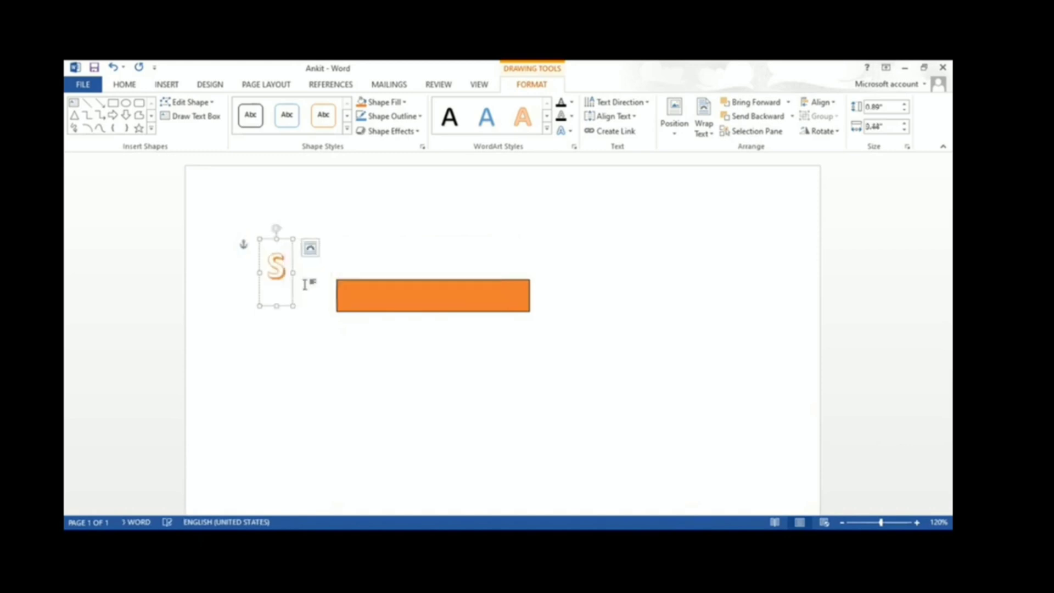
pyautogui.write('CDE')
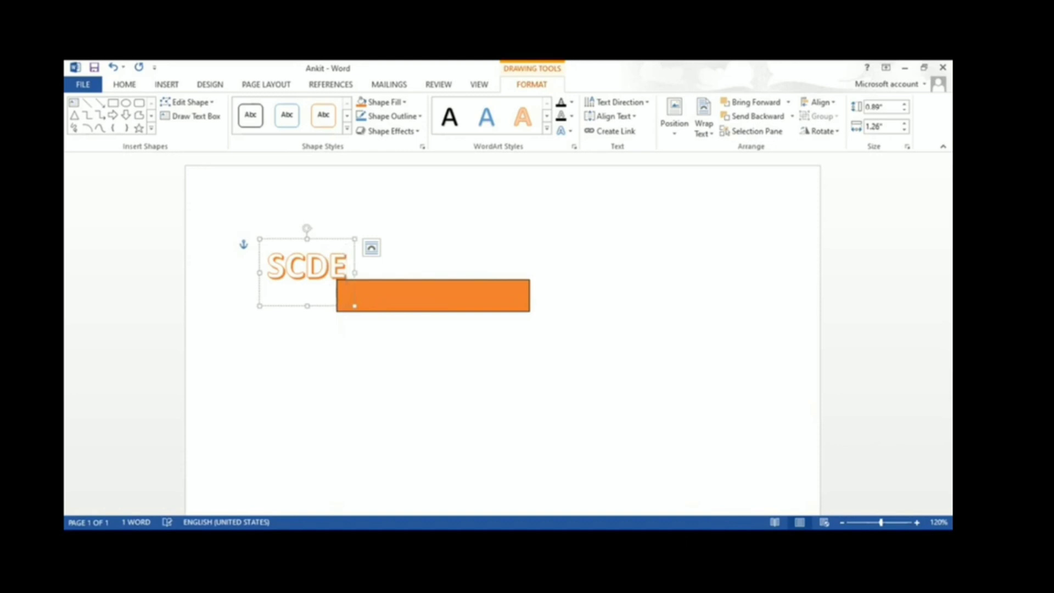
pyautogui.press('BackSpace')
pyautogui.press('BackSpace')
pyautogui.press('BackSpace')
pyautogui.write('ERT')
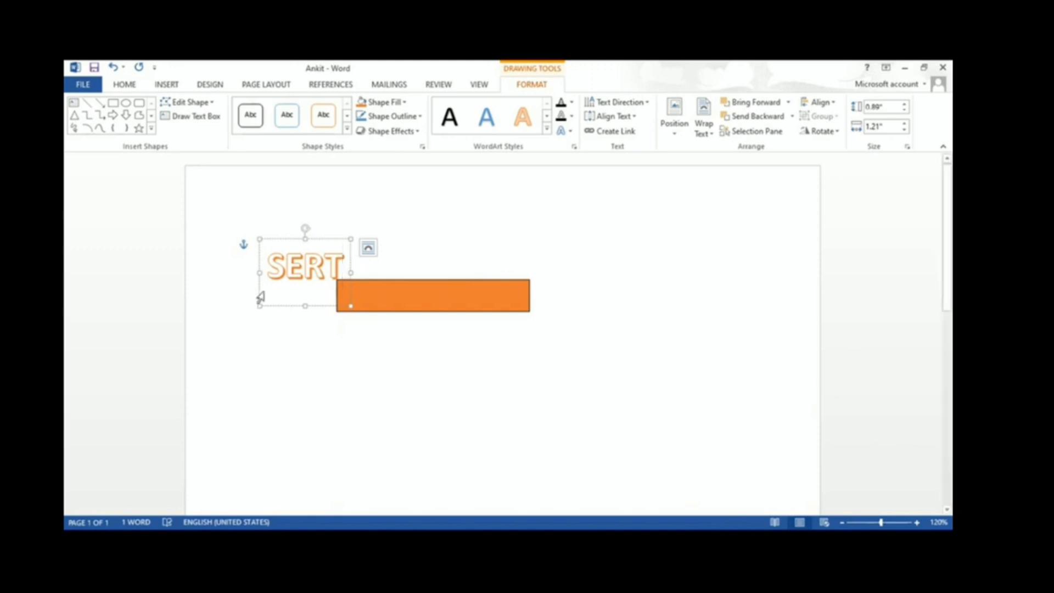
pyautogui.click(284, 267)
pyautogui.write('C')
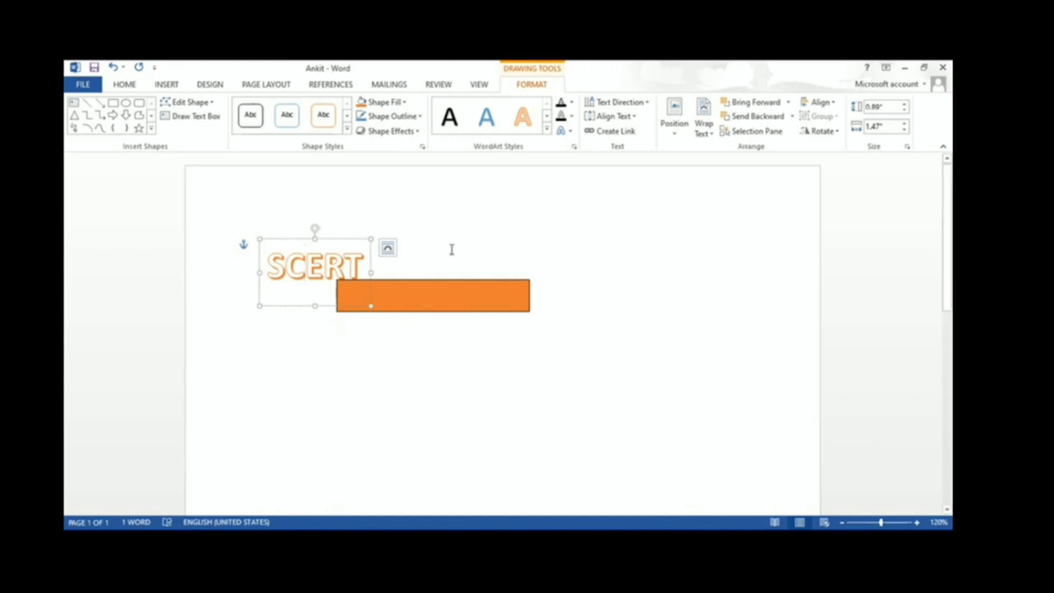
pyautogui.click(641, 299)
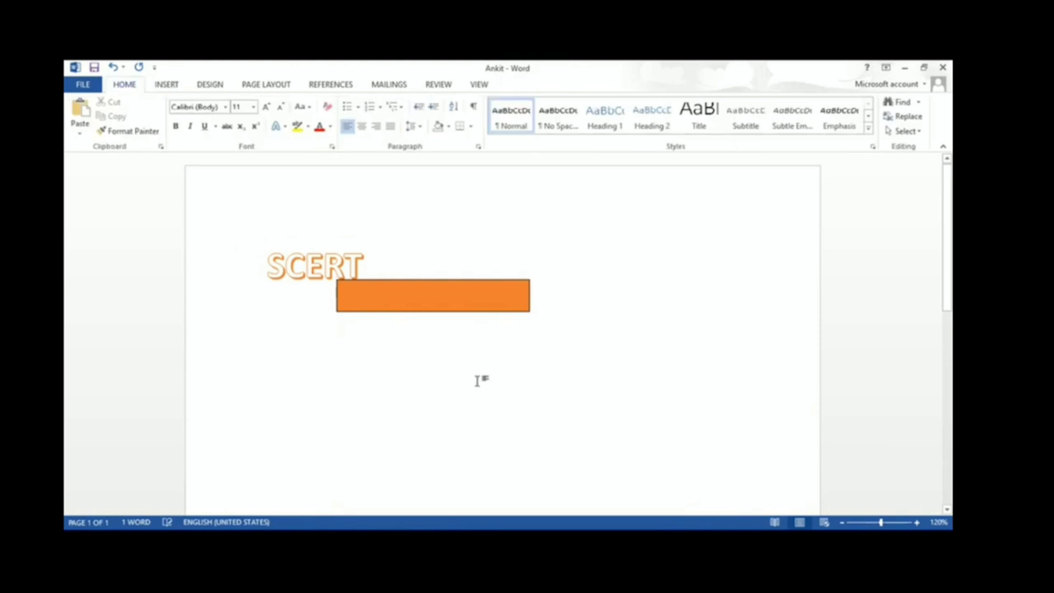
# Enter the sample text gvhbhjnbkjbnjh in the body and apply an In margin drop cap to it.
pyautogui.click(167, 86)
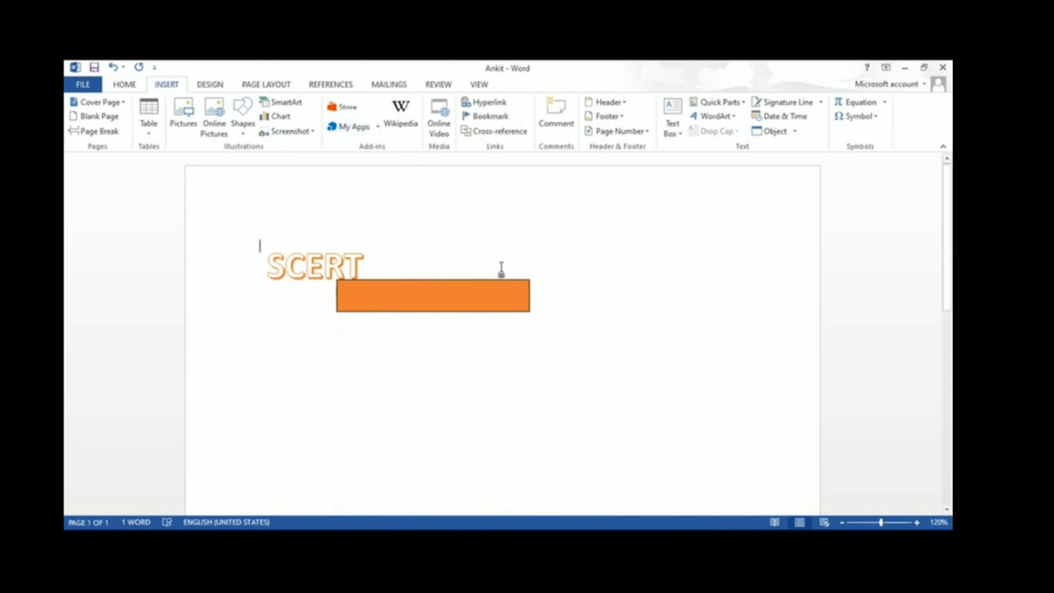
pyautogui.write('gvhbhjnbkjbnjh')
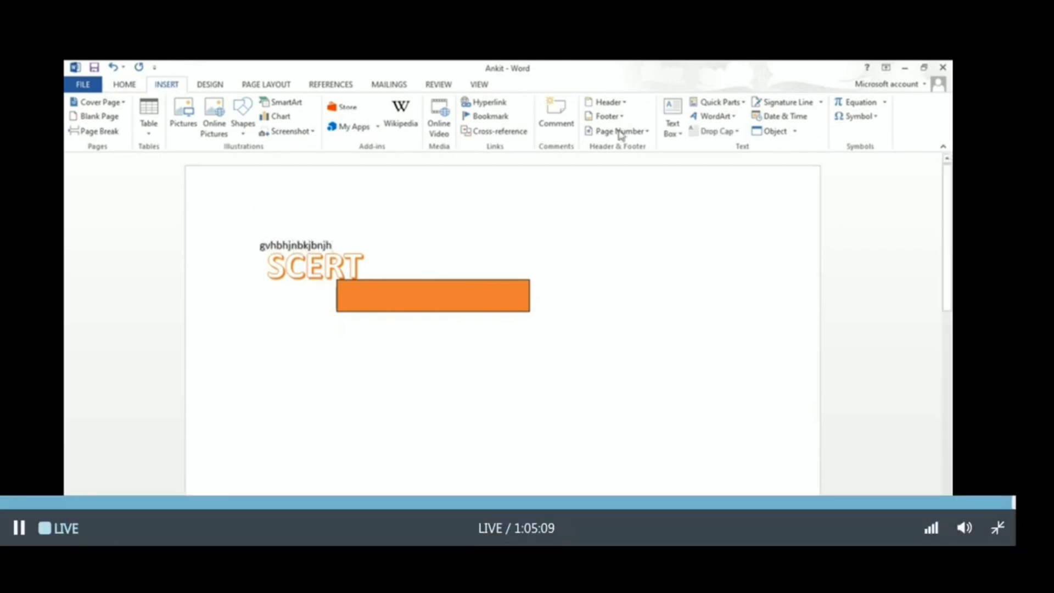
pyautogui.click(719, 132)
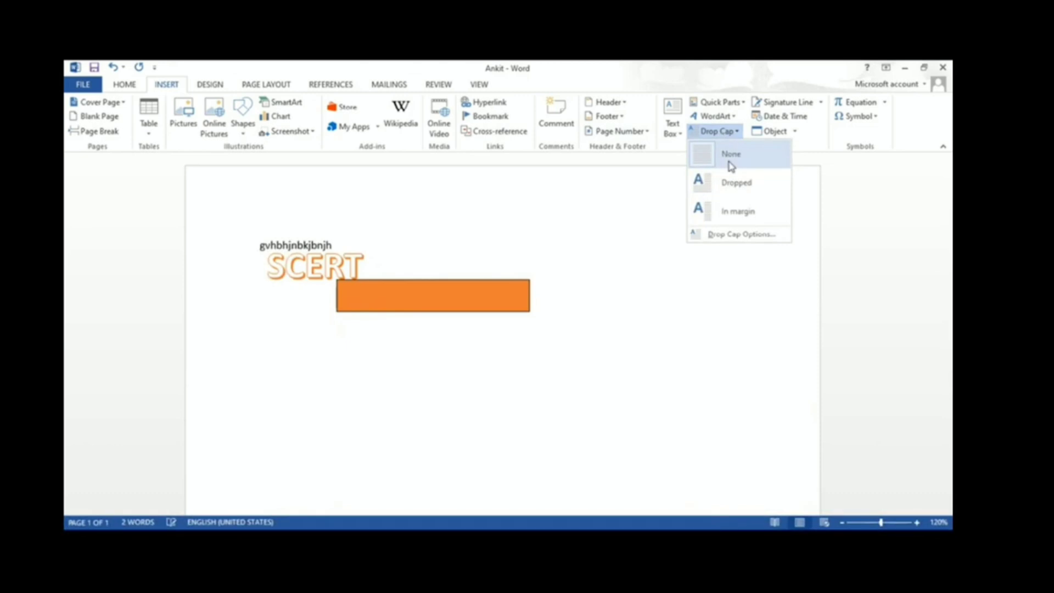
pyautogui.click(742, 210)
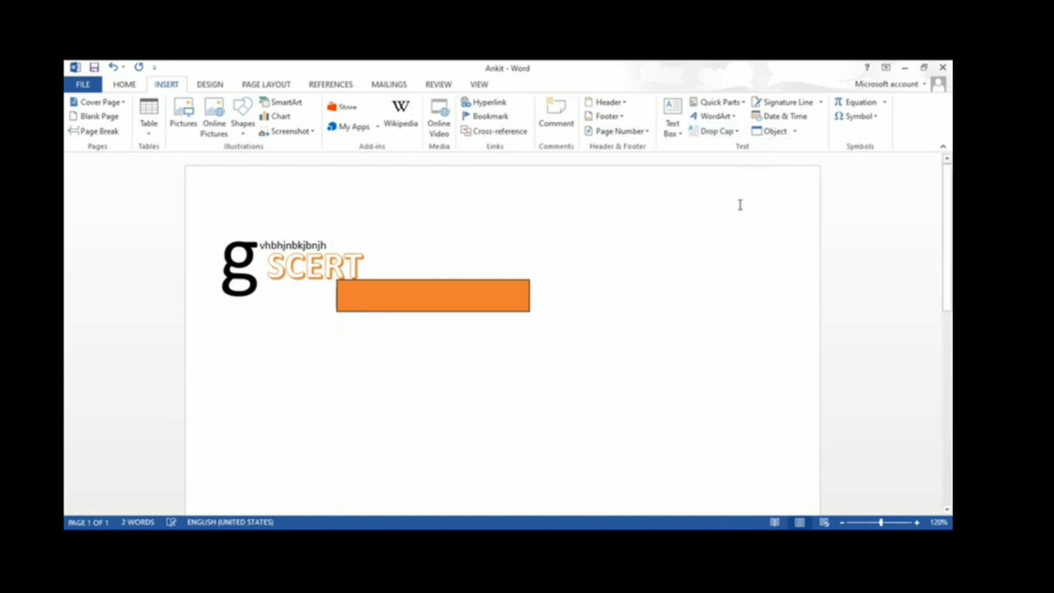
# Add a run of blank lines below the drop-cap text and indent the last one by eight tab stops.
pyautogui.click(404, 251)
pyautogui.press('Return')
pyautogui.press('Return')
pyautogui.press('Return')
pyautogui.press('Return')
pyautogui.press('Return')
pyautogui.press('Return')
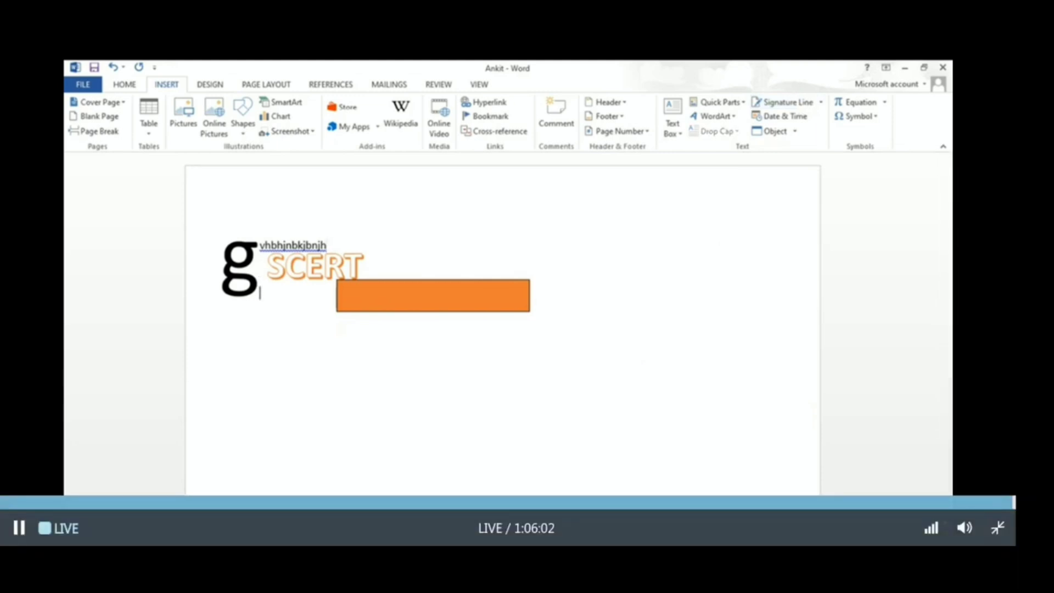
pyautogui.press('Return')
pyautogui.press('Return')
pyautogui.press('Return')
pyautogui.press('Return')
pyautogui.press('Return')
pyautogui.press('Return')
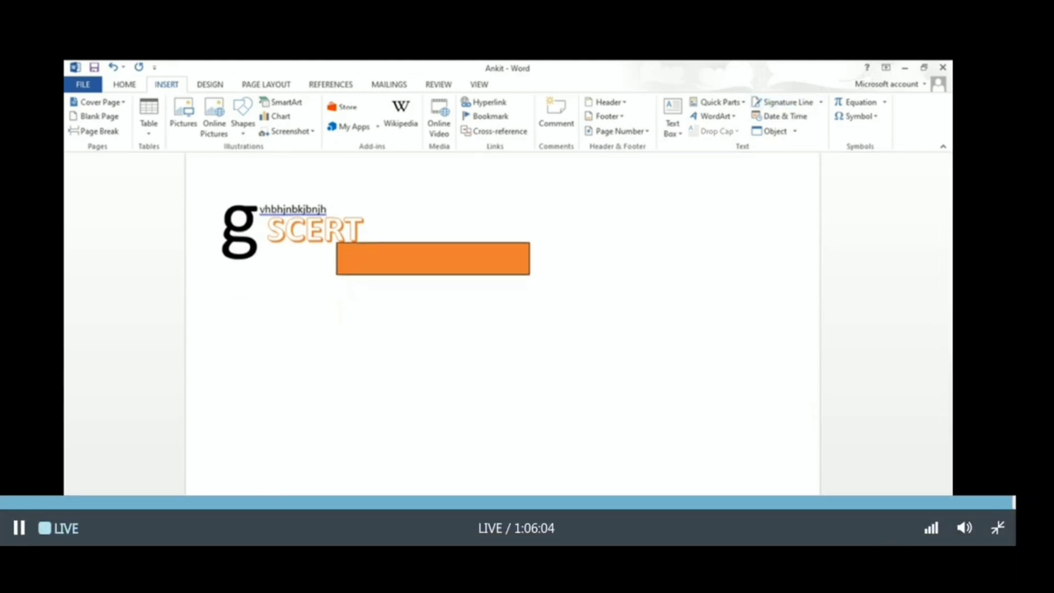
pyautogui.press('Tab')
pyautogui.press('Tab')
pyautogui.press('Tab')
pyautogui.press('Tab')
pyautogui.press('Tab')
pyautogui.press('Tab')
pyautogui.press('Tab')
pyautogui.press('Tab')
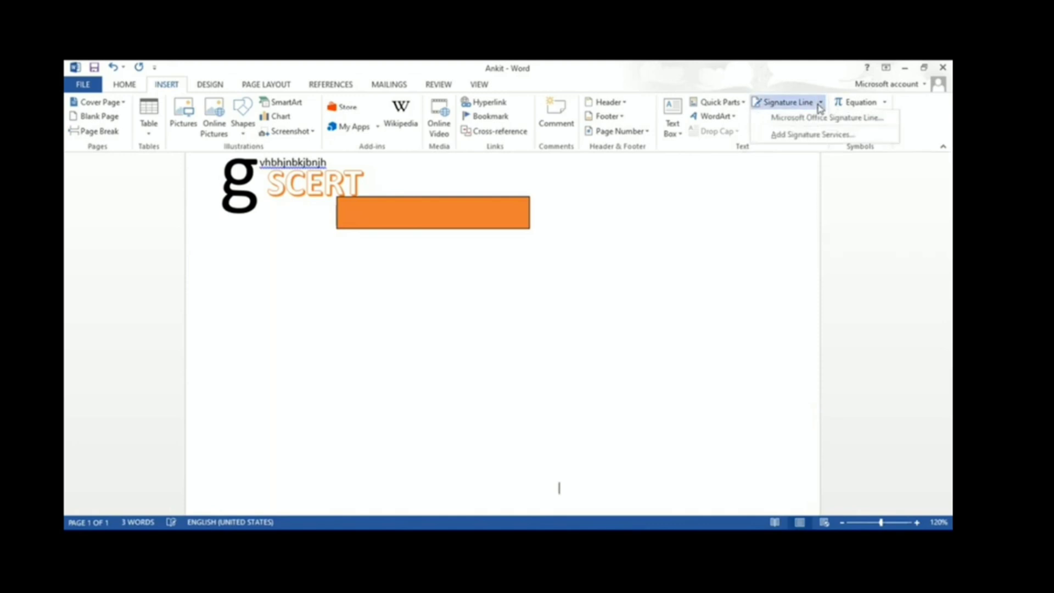
# Insert a Microsoft Office Signature Line at the indented position with the suggested signer's name and the title Teacher.
pyautogui.click(797, 116)
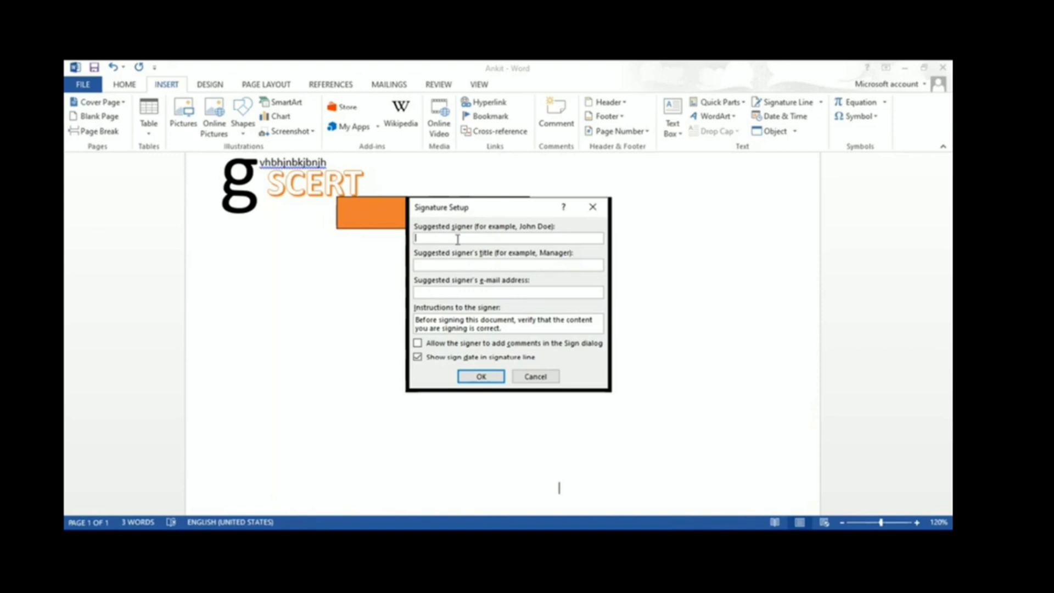
pyautogui.write('Ankit')
pyautogui.click(455, 268)
pyautogui.write('Teacher')
pyautogui.click(463, 377)
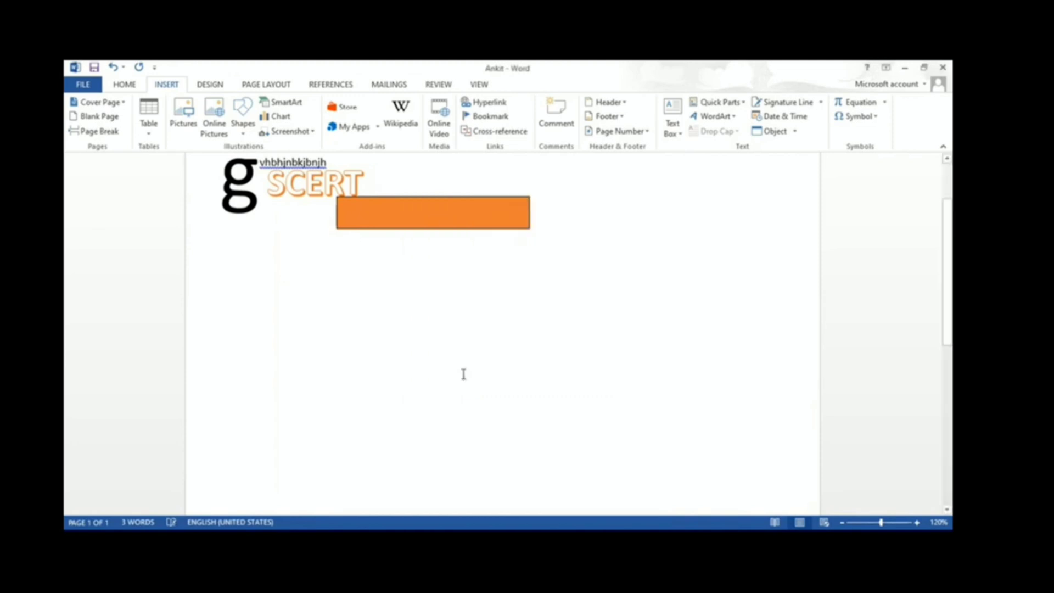
# Insert another signature line on a blank line in the lower part of the page, with the signer's name and the title teacher.
pyautogui.click(591, 395)
pyautogui.click(593, 423)
pyautogui.click(806, 102)
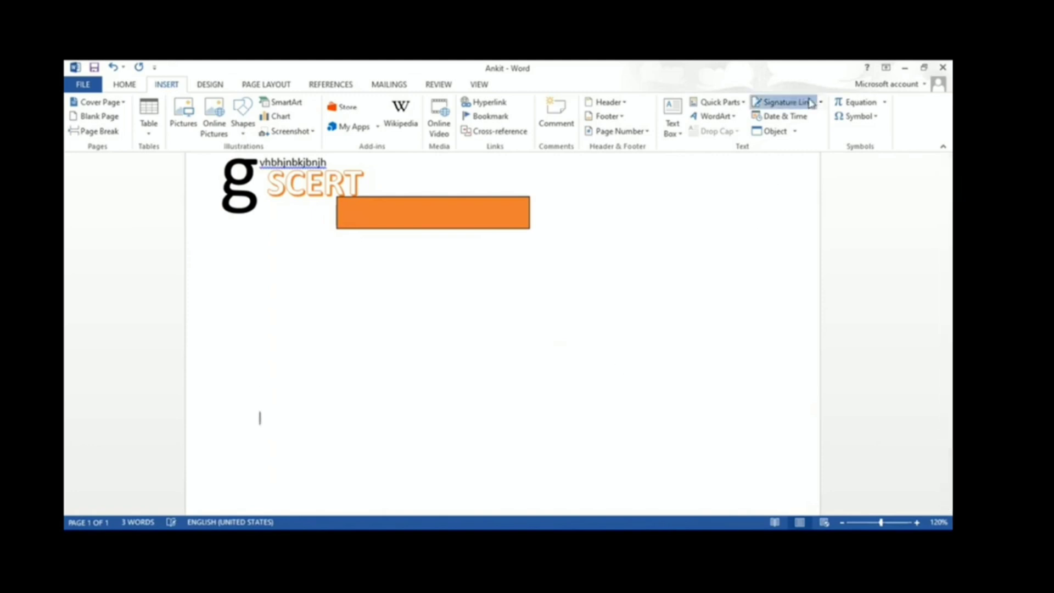
pyautogui.write('A')
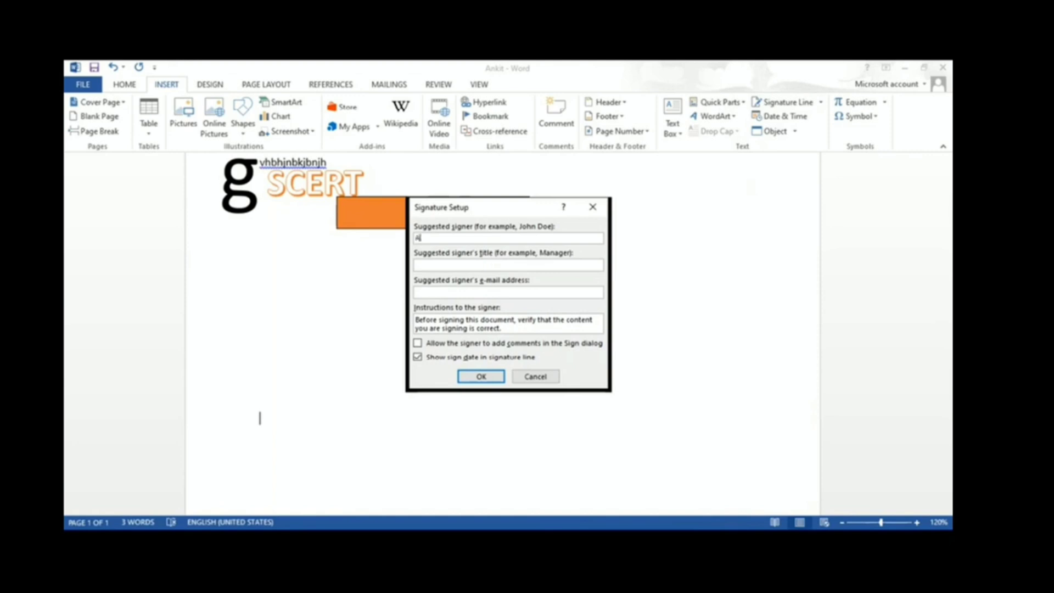
pyautogui.write('nkit')
pyautogui.click(448, 264)
pyautogui.write('teacher')
pyautogui.click(479, 376)
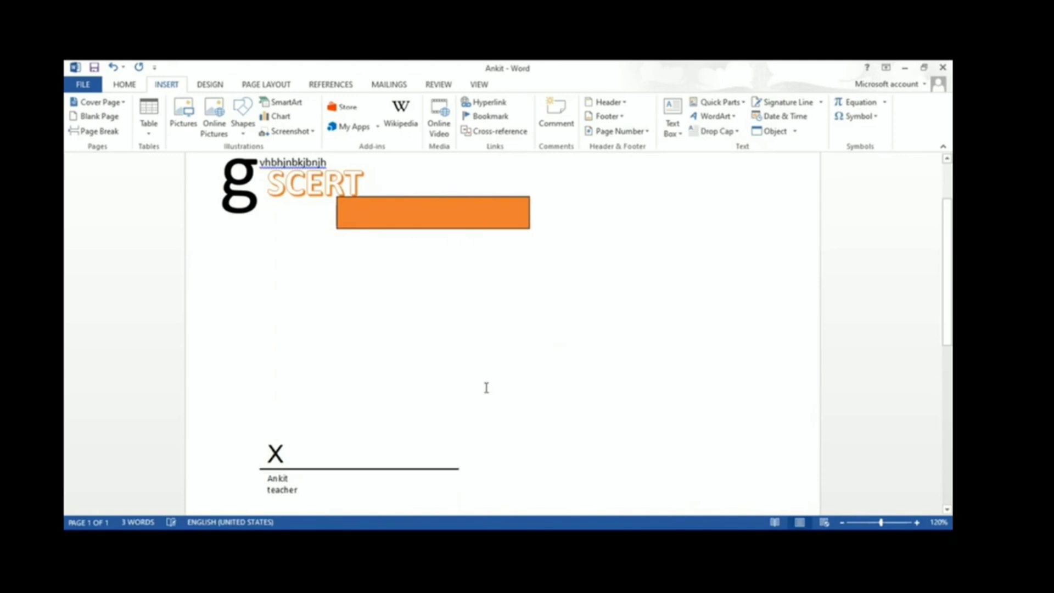
pyautogui.click(302, 460)
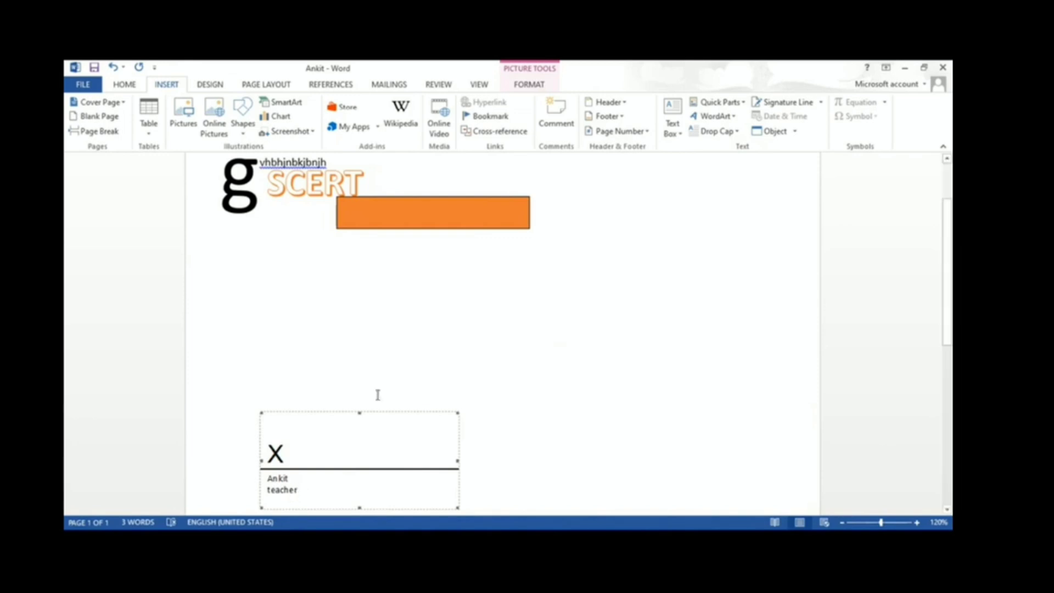
# Insert an automatically updating date and time below the orange box, using the format 16-Jan-21 11:38:49 AM.
pyautogui.click(616, 265)
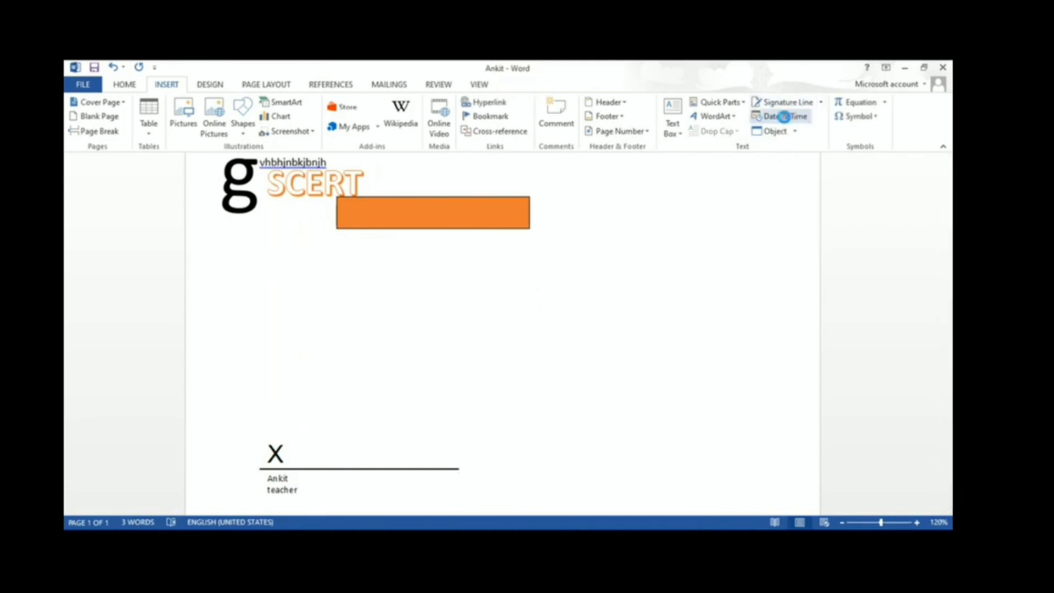
pyautogui.click(785, 119)
pyautogui.click(458, 227)
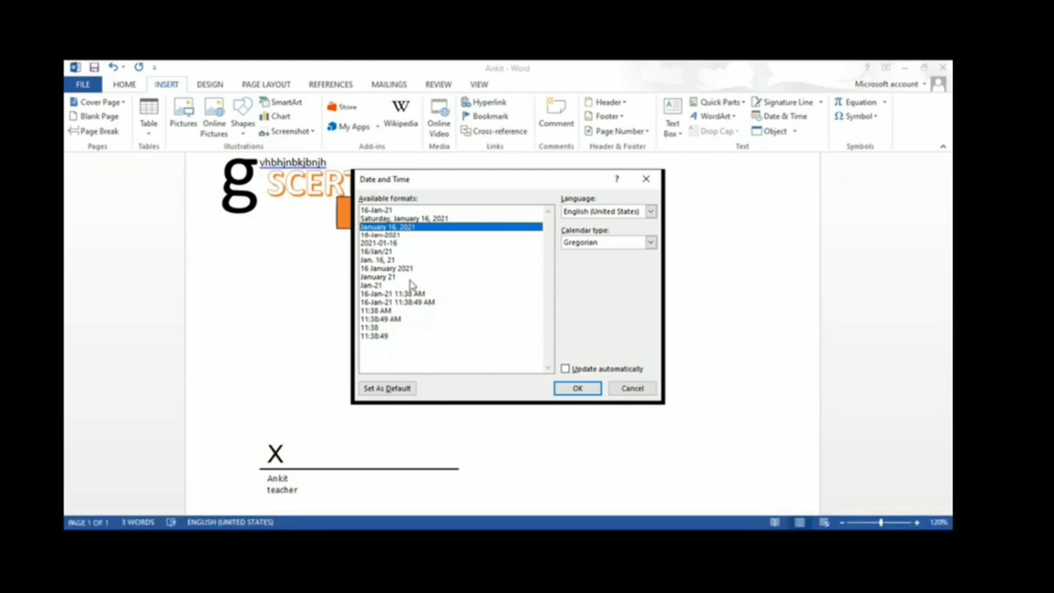
pyautogui.click(401, 295)
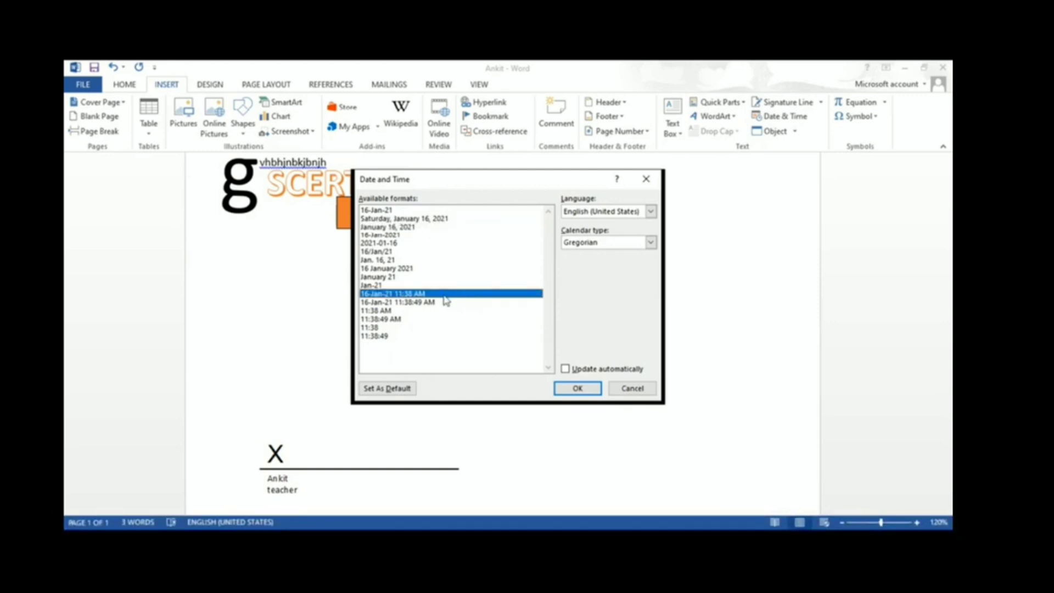
pyautogui.click(429, 308)
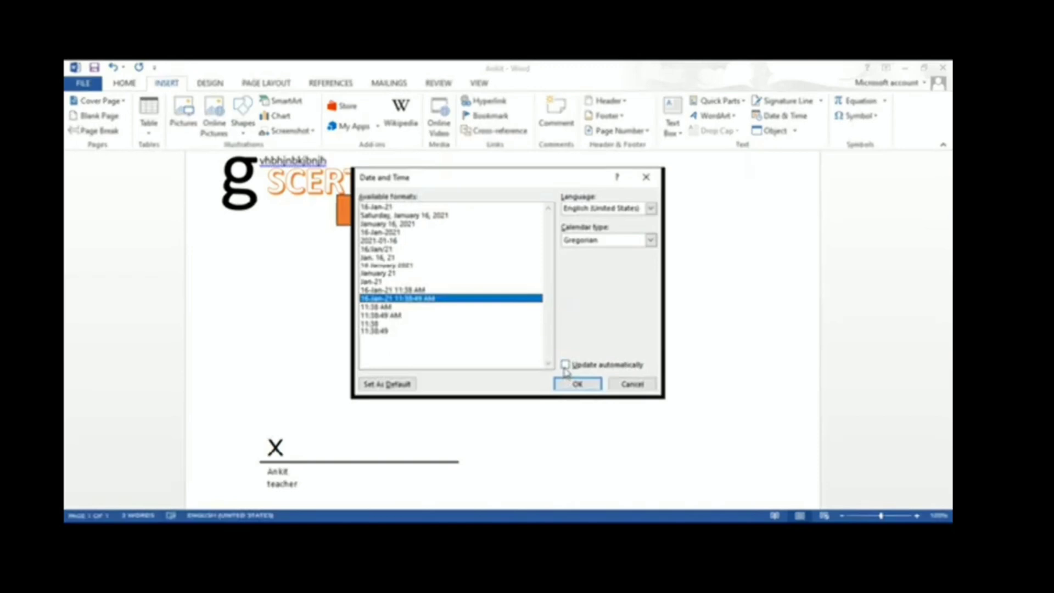
pyautogui.click(565, 365)
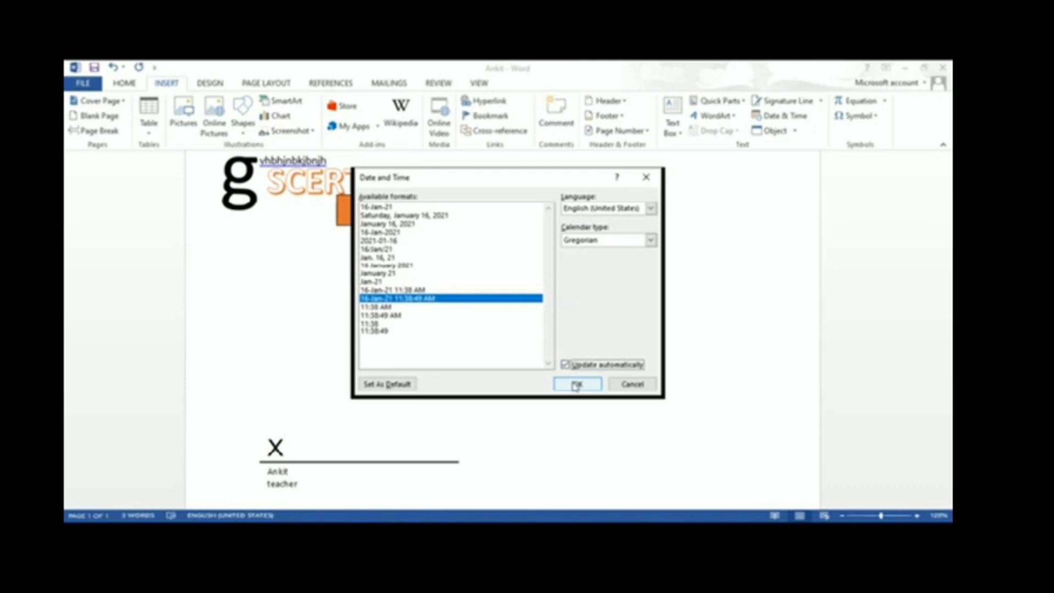
pyautogui.click(577, 384)
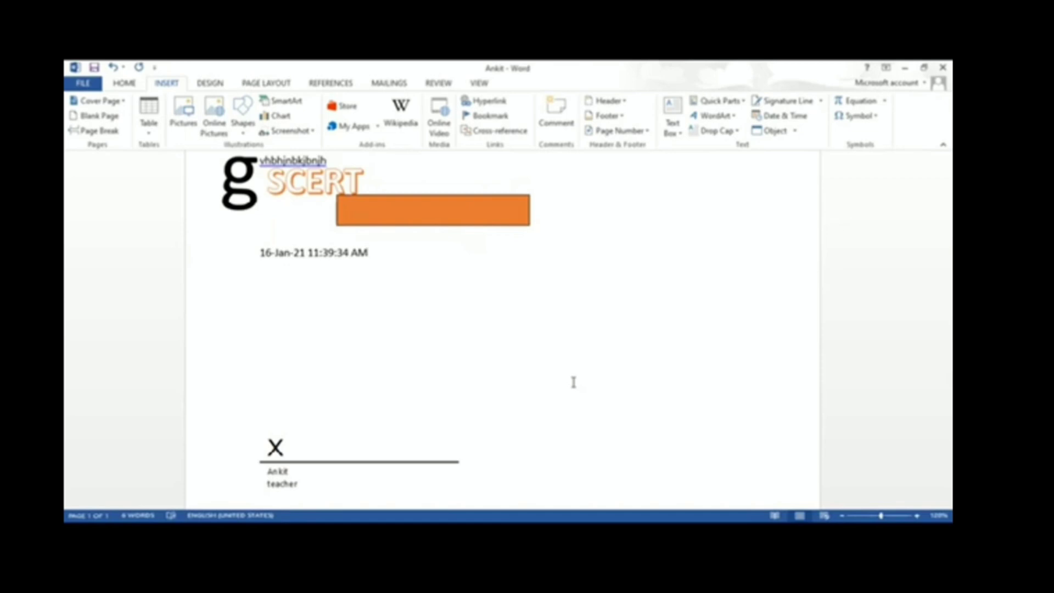
pyautogui.click(884, 102)
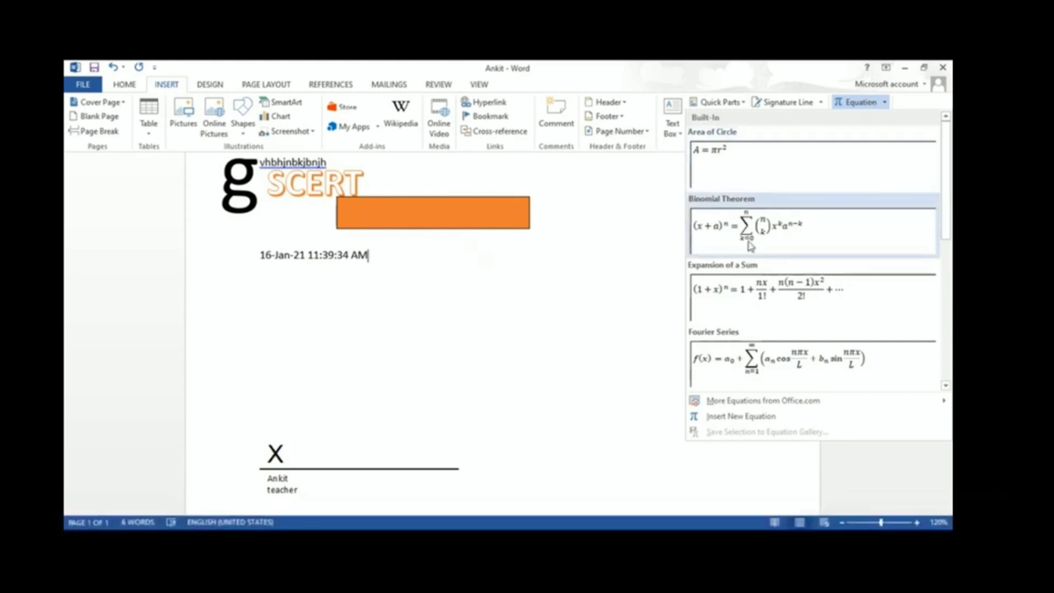
pyautogui.click(640, 295)
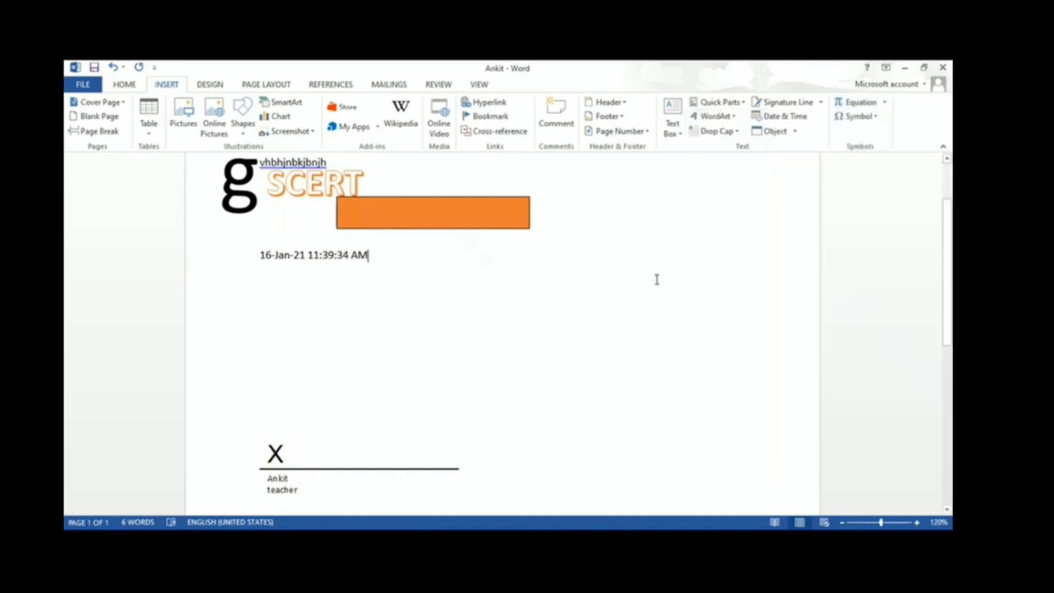
# Insert an equation reading √25 directly after the date and time.
pyautogui.click(860, 102)
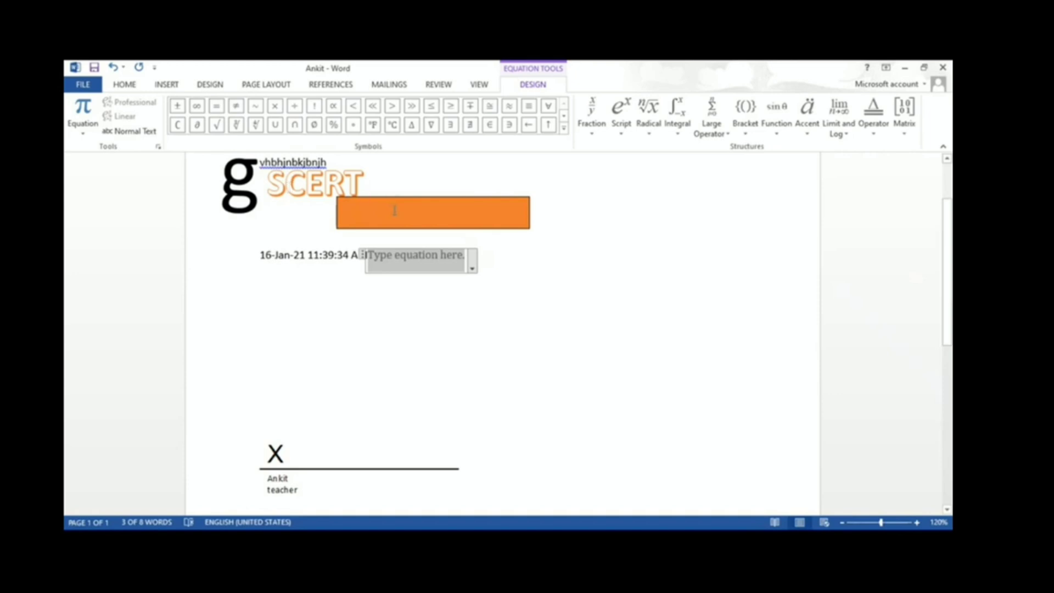
pyautogui.click(217, 131)
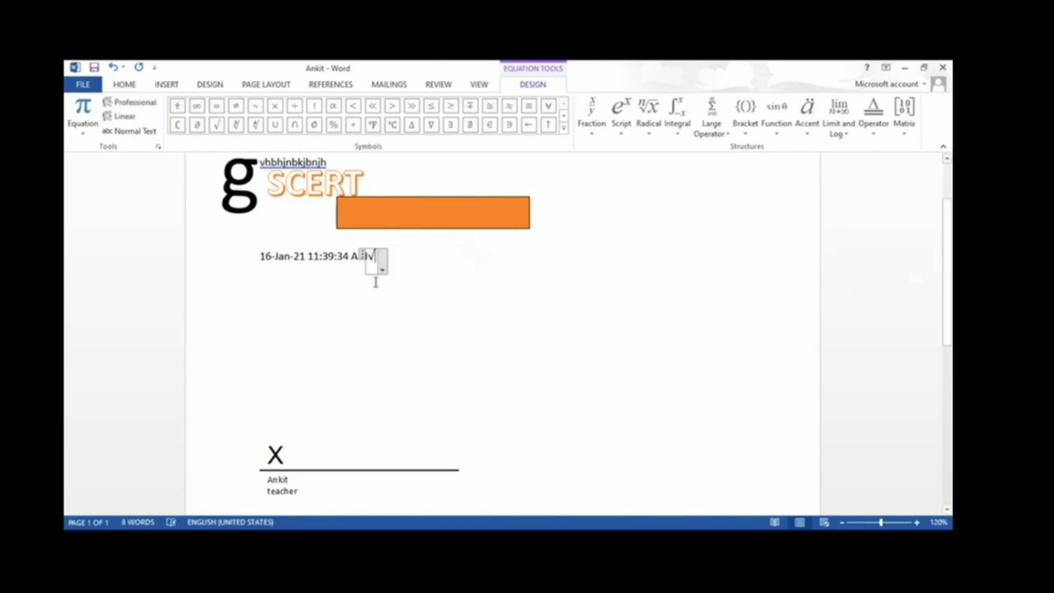
pyautogui.write('25')
pyautogui.press('Return')
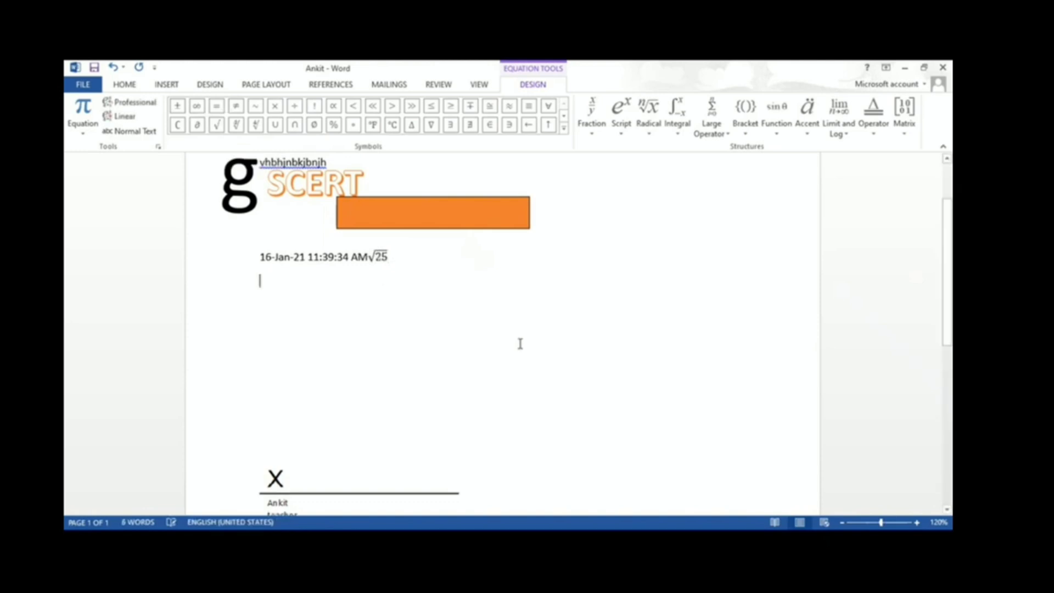
# Move the √25 equation onto its own line below the date and time.
pyautogui.press('Return')
pyautogui.hotkey('ctrl', 'e')
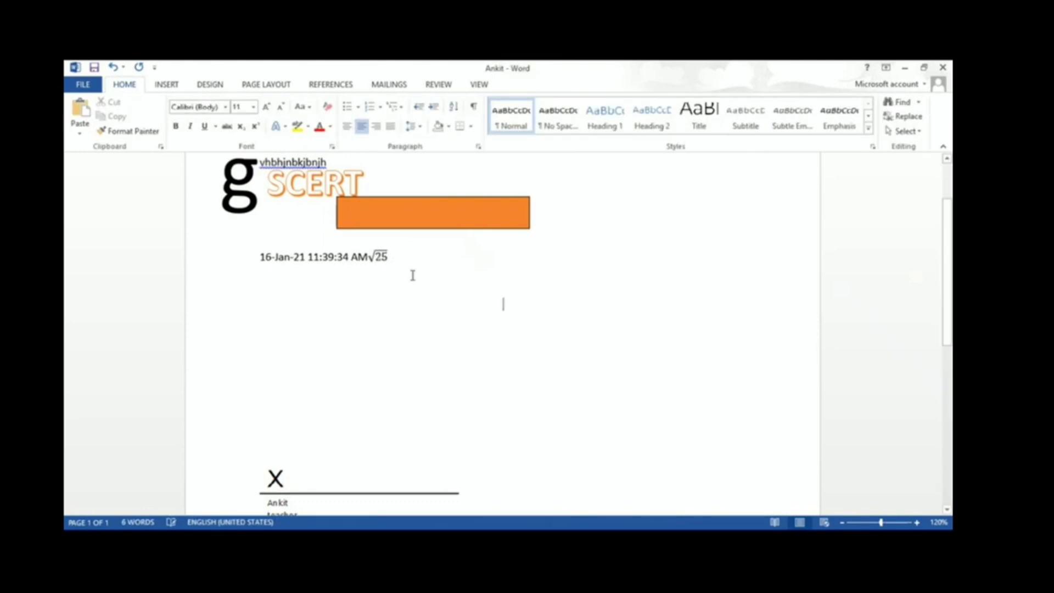
pyautogui.click(375, 260)
pyautogui.press('Return')
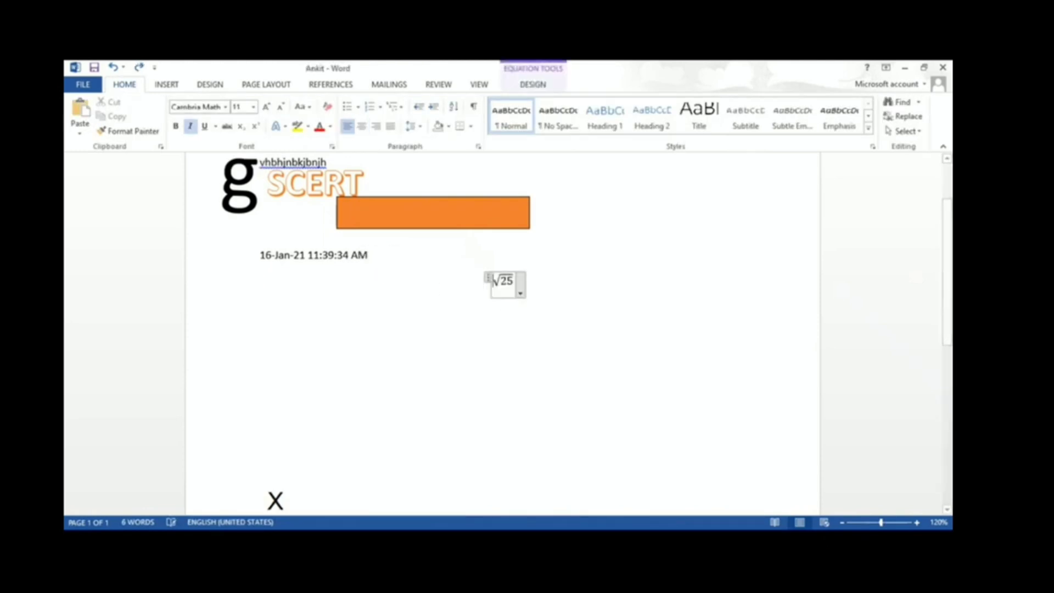
pyautogui.click(609, 283)
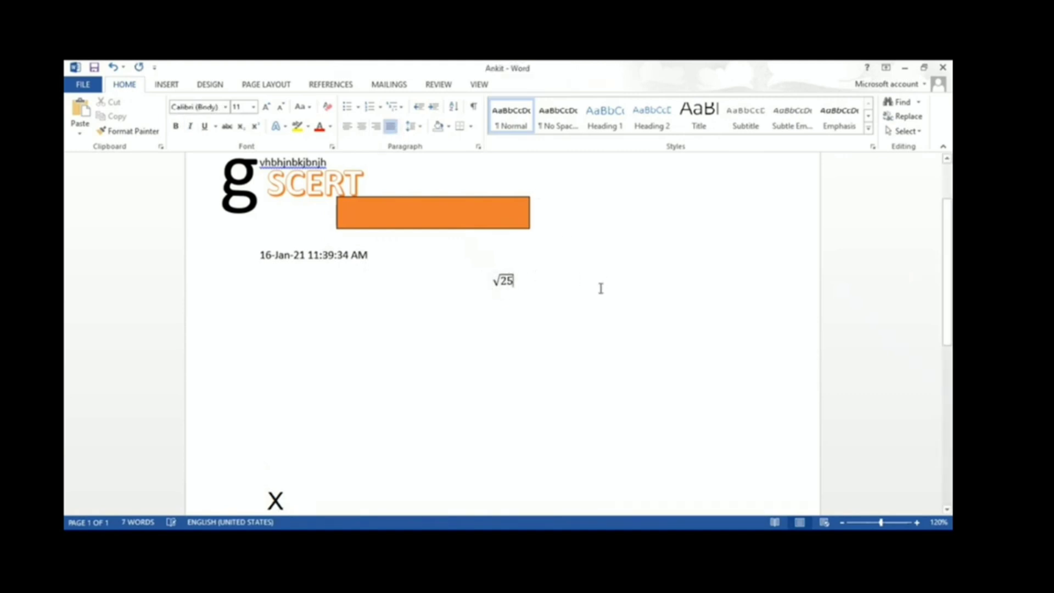
pyautogui.click(178, 88)
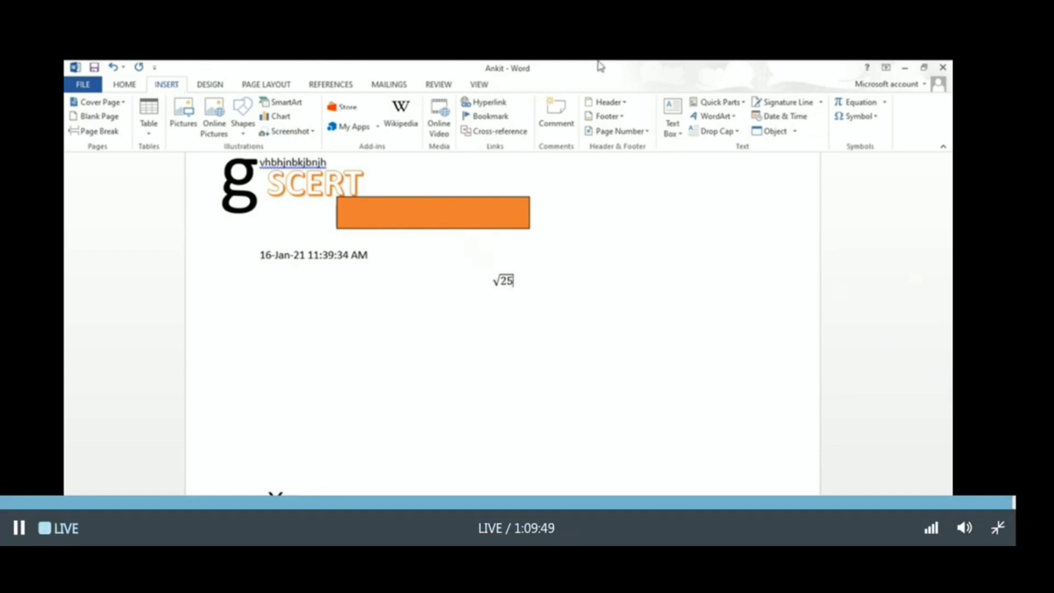
pyautogui.click(850, 116)
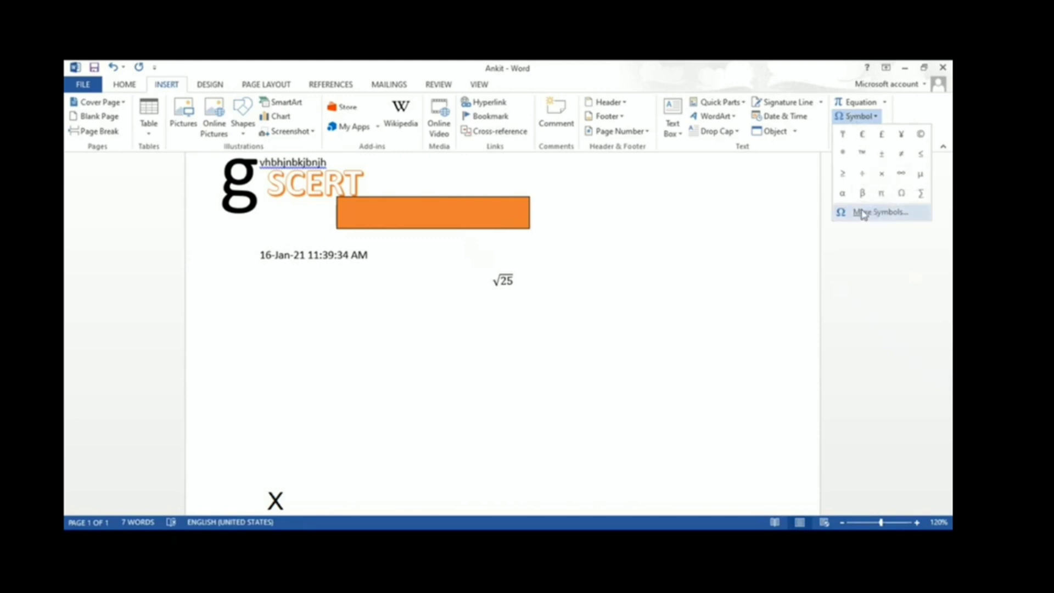
pyautogui.click(711, 260)
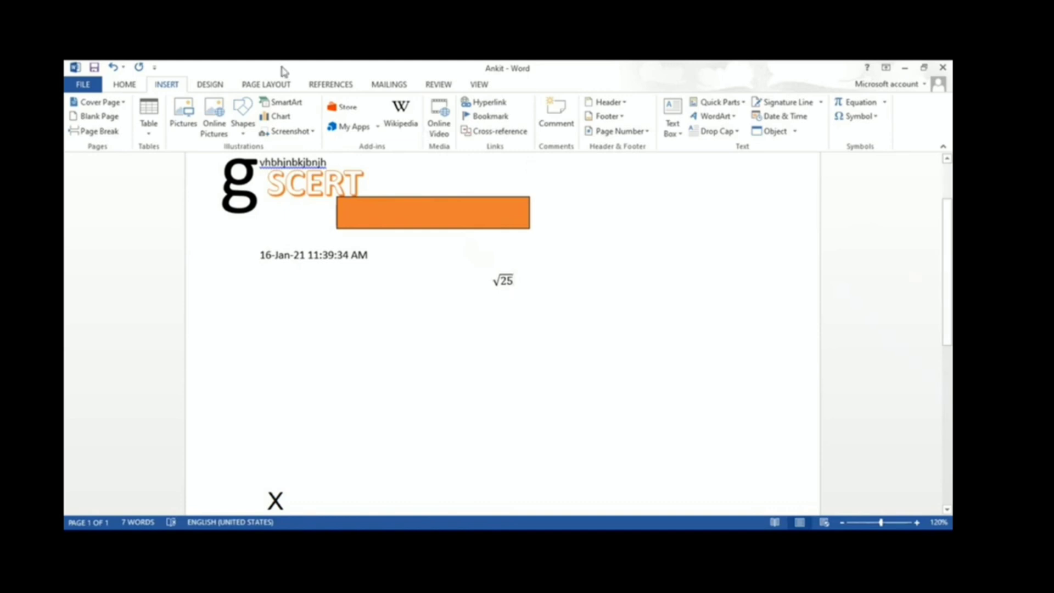
# Add a custom picture watermark from the first snapshot image in the Pictures folder, with Auto scale and washout.
pyautogui.click(211, 85)
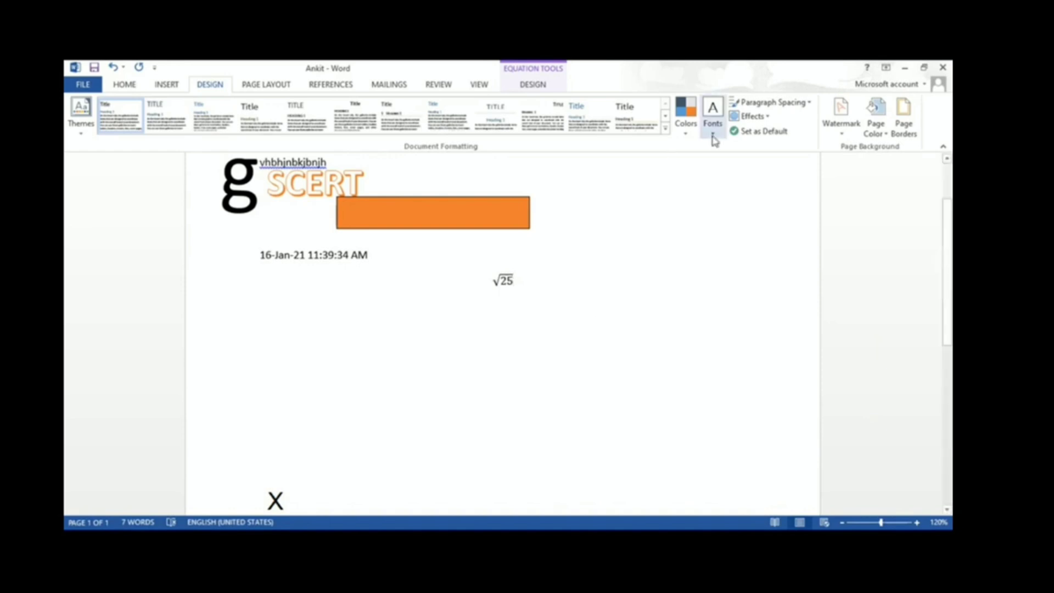
pyautogui.click(840, 134)
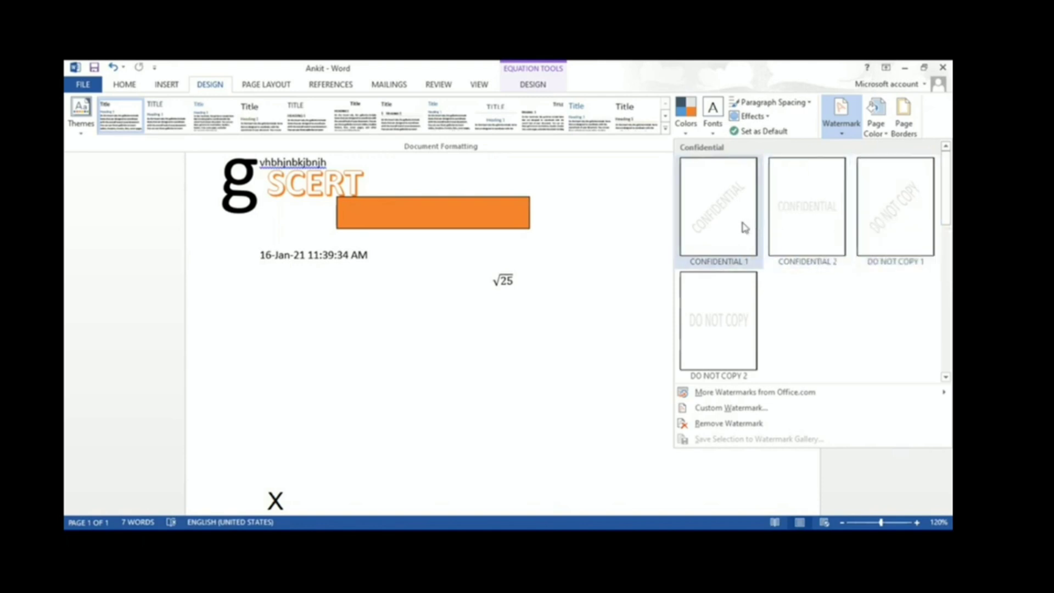
pyautogui.click(712, 409)
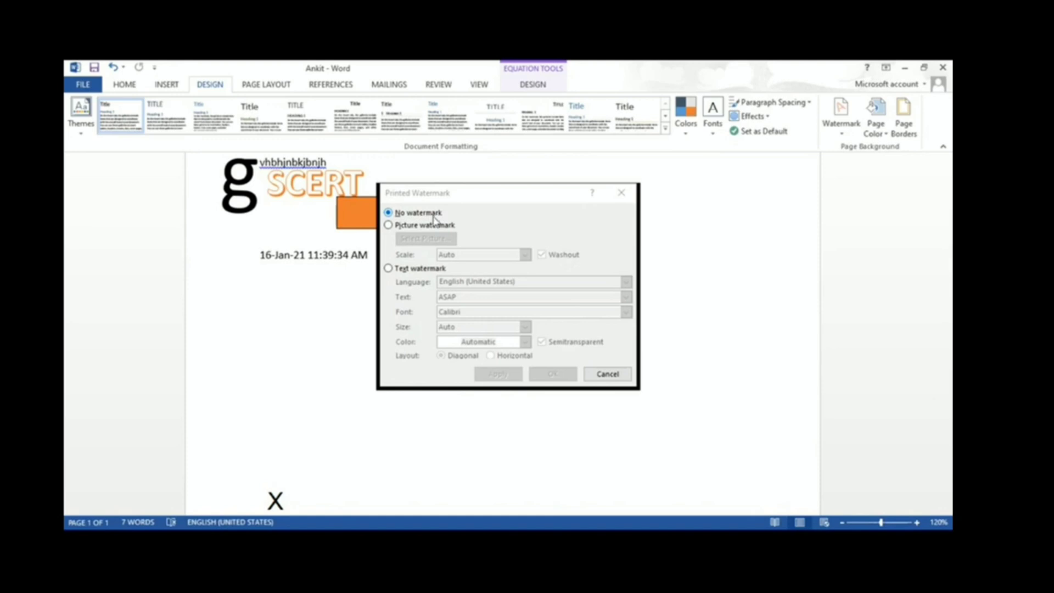
pyautogui.click(433, 226)
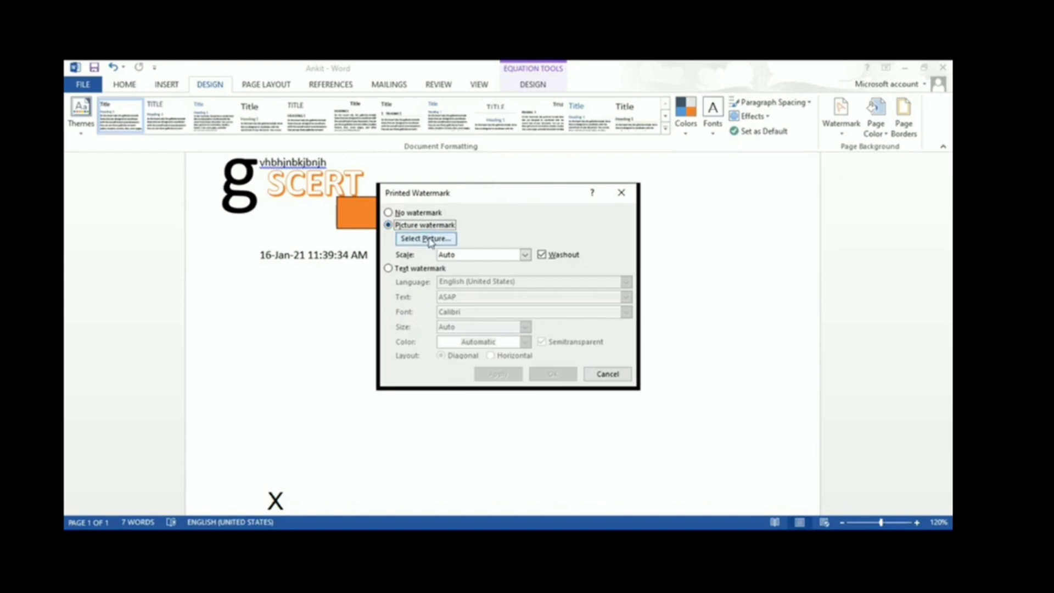
pyautogui.click(430, 240)
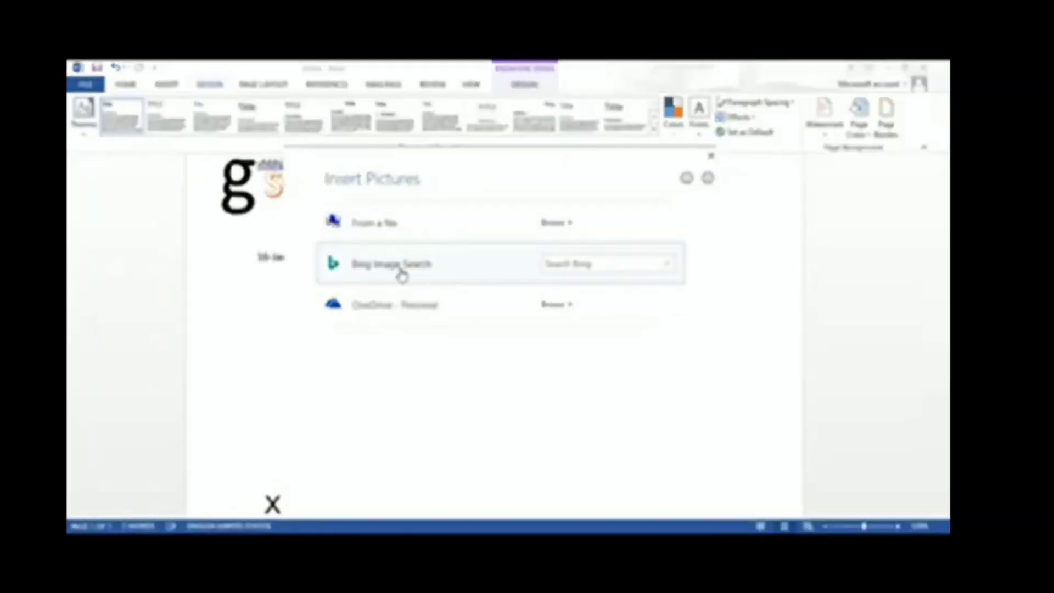
pyautogui.click(378, 232)
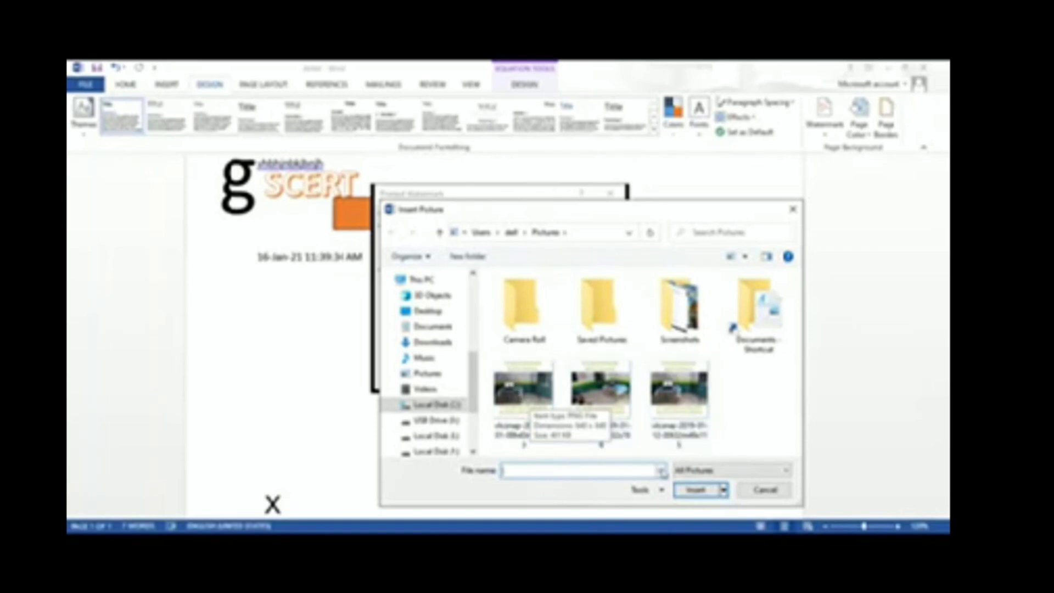
pyautogui.click(529, 408)
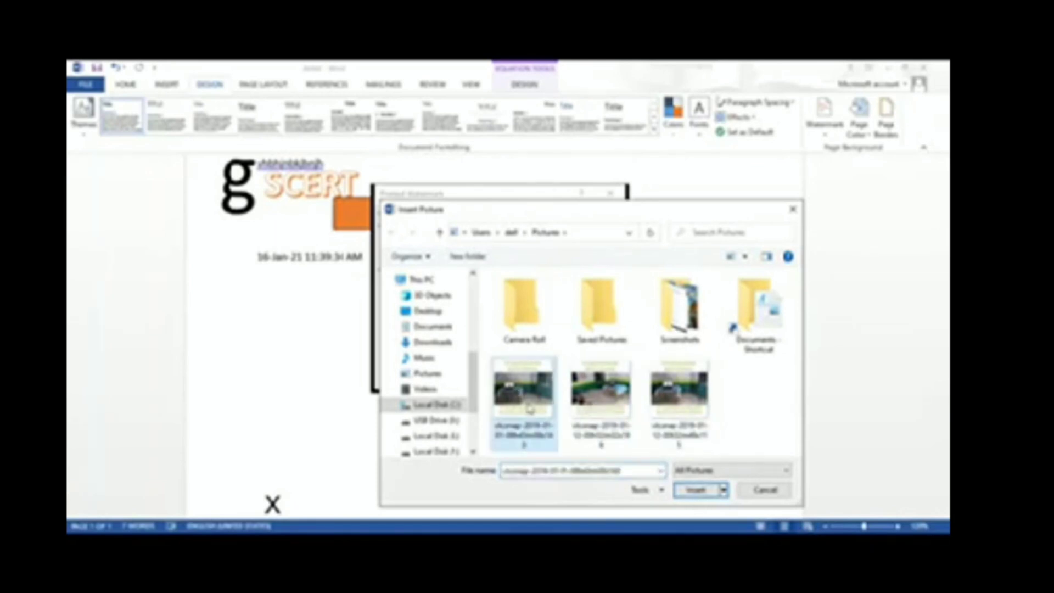
pyautogui.click(703, 492)
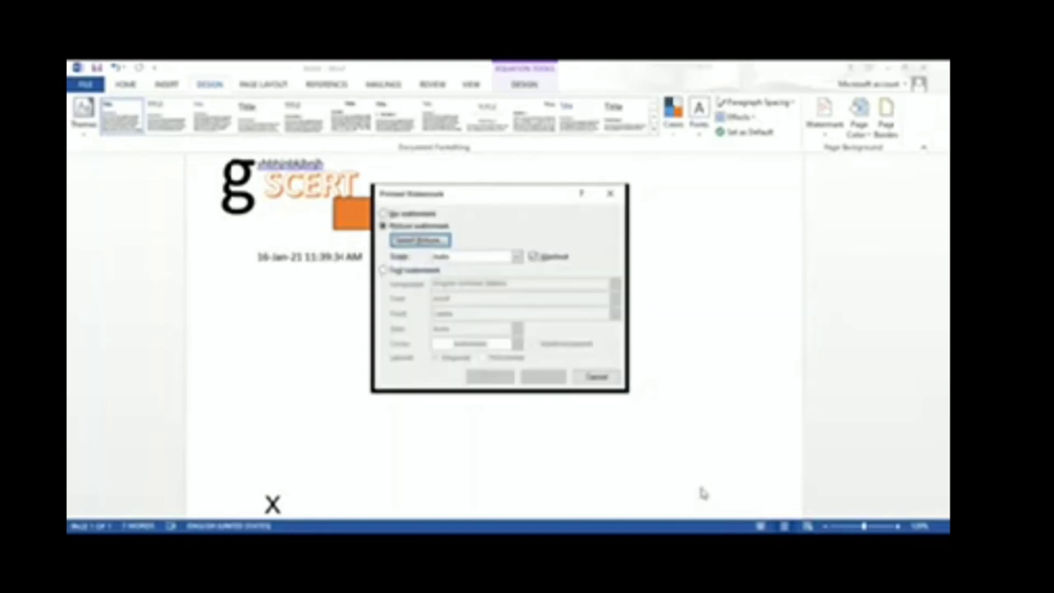
pyautogui.click(549, 379)
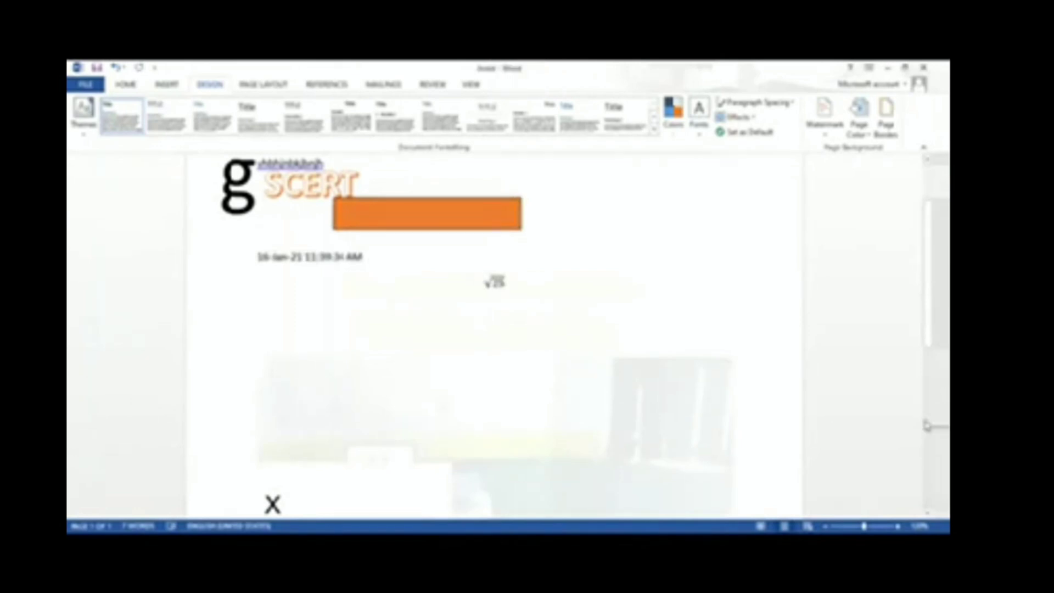
pyautogui.moveTo(939, 301)
pyautogui.mouseDown()
pyautogui.moveTo(939, 444)
pyautogui.moveTo(928, 253)
pyautogui.mouseUp()
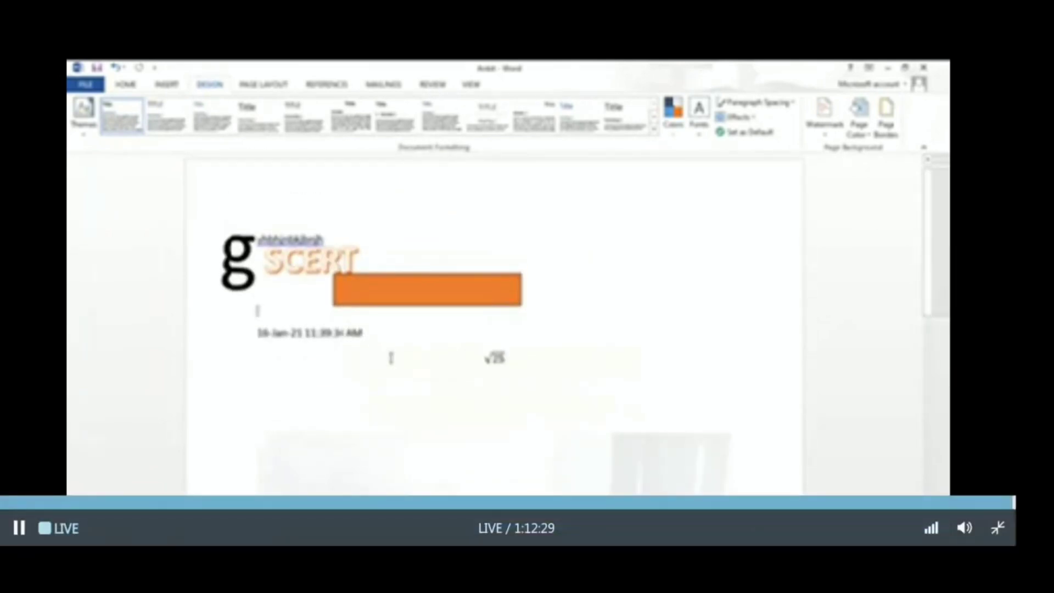
# Apply a custom text watermark reading SCERT in place of the picture, with a diagonal, semitransparent layout and Auto size.
pyautogui.click(823, 137)
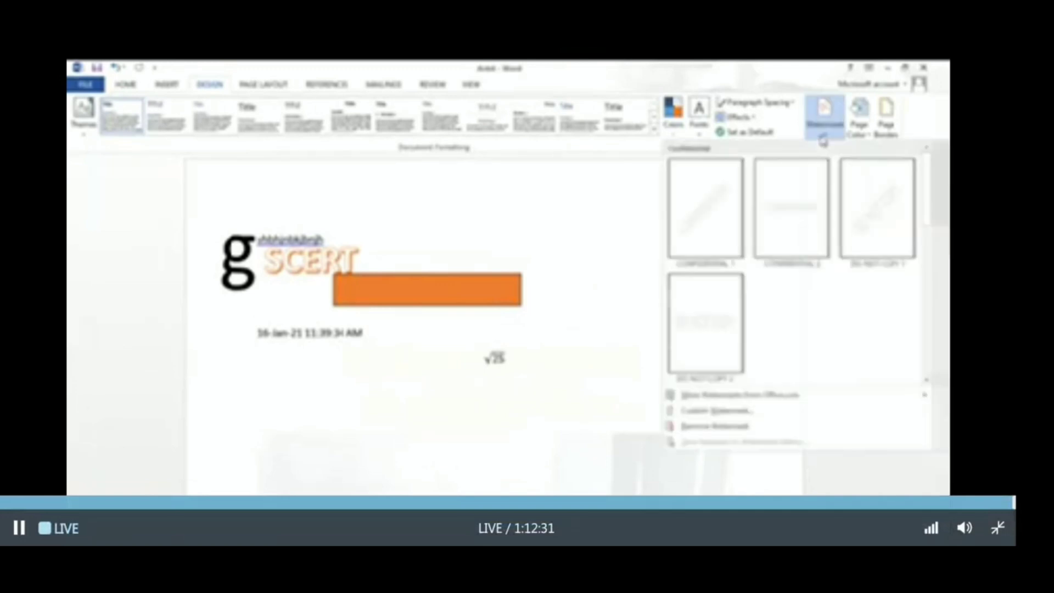
pyautogui.click(715, 412)
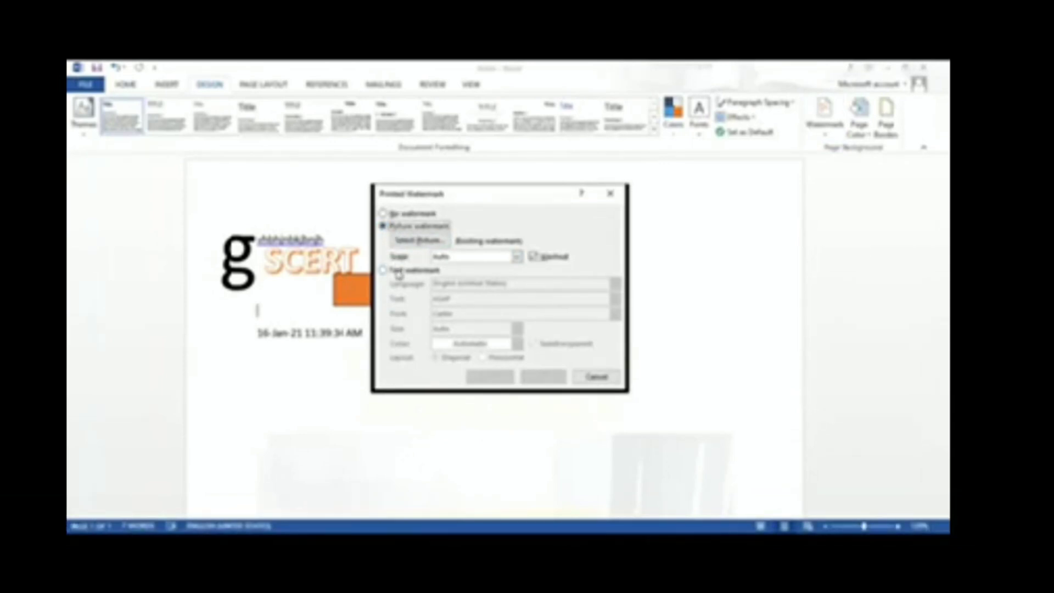
pyautogui.click(384, 270)
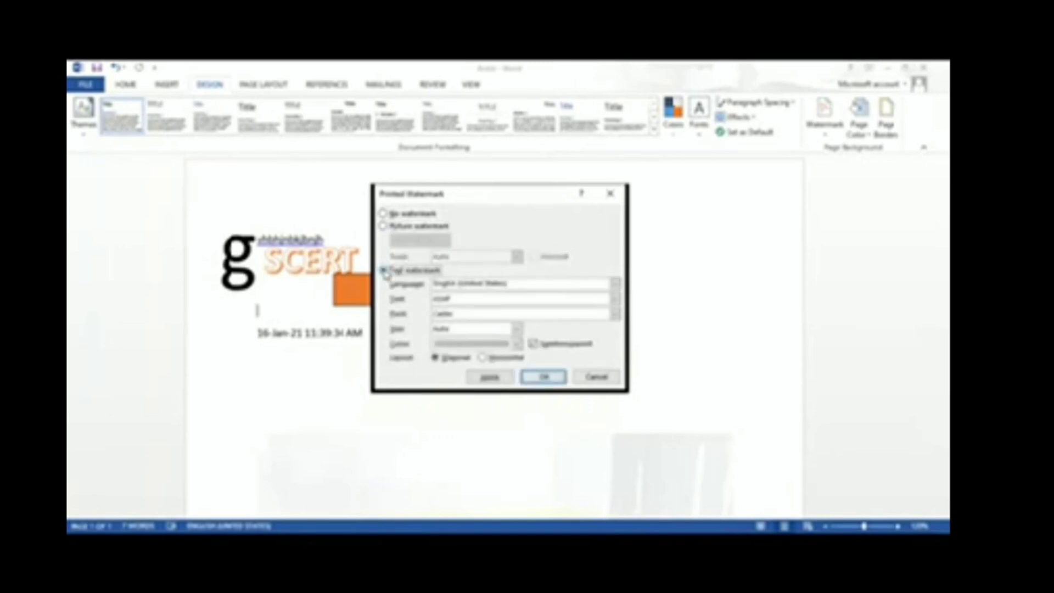
pyautogui.click(471, 300)
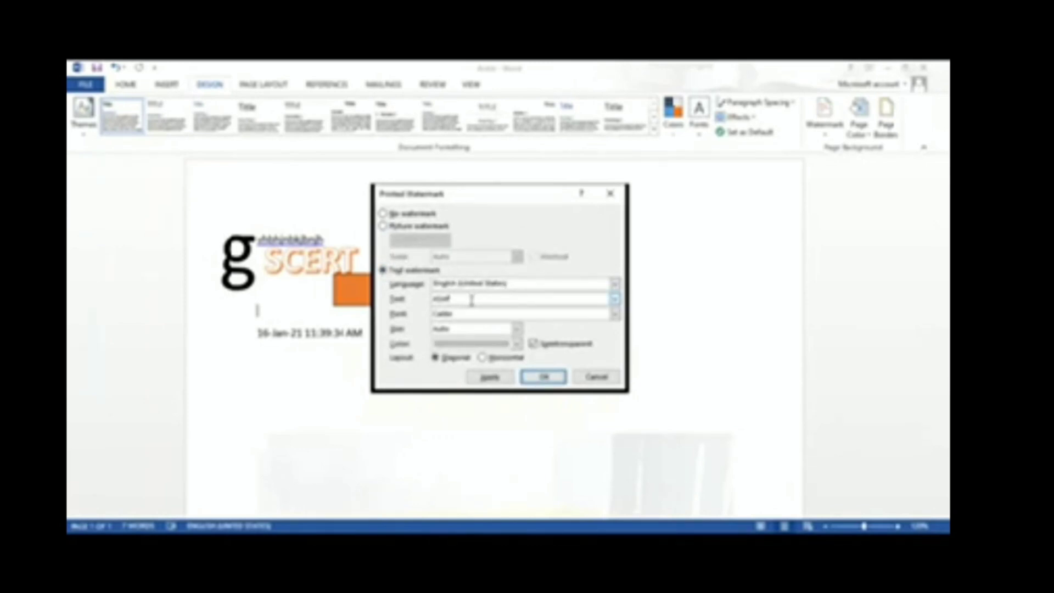
pyautogui.press('BackSpace')
pyautogui.press('BackSpace')
pyautogui.press('BackSpace')
pyautogui.press('BackSpace')
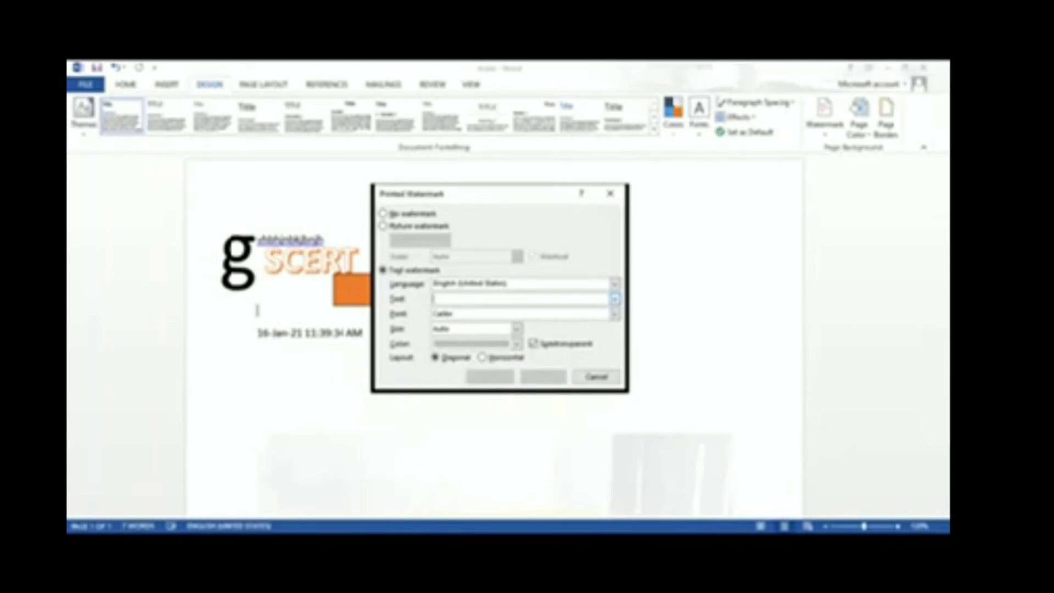
pyautogui.write('S')
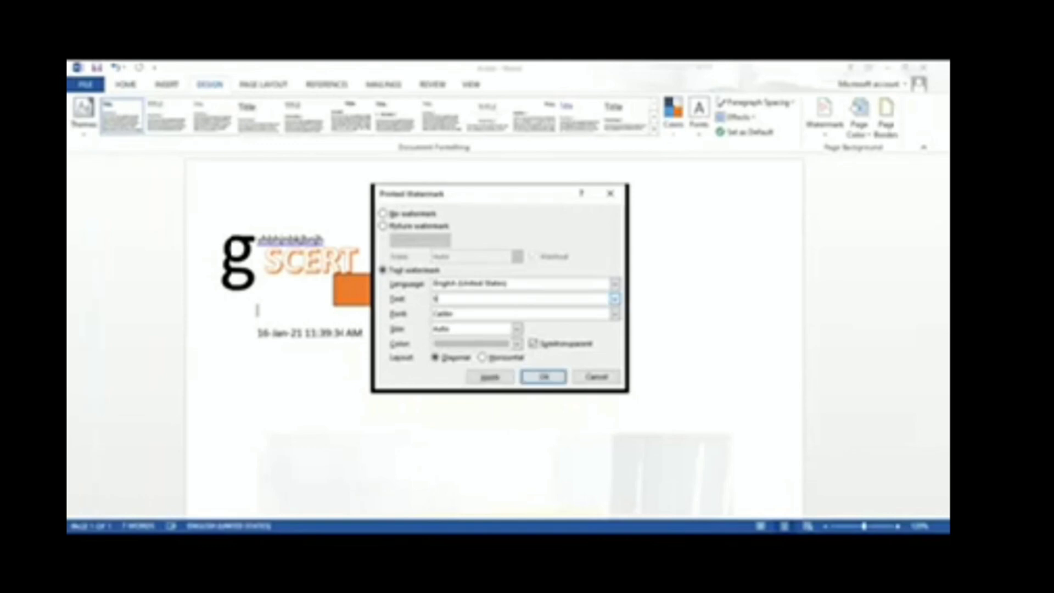
pyautogui.write('CERT')
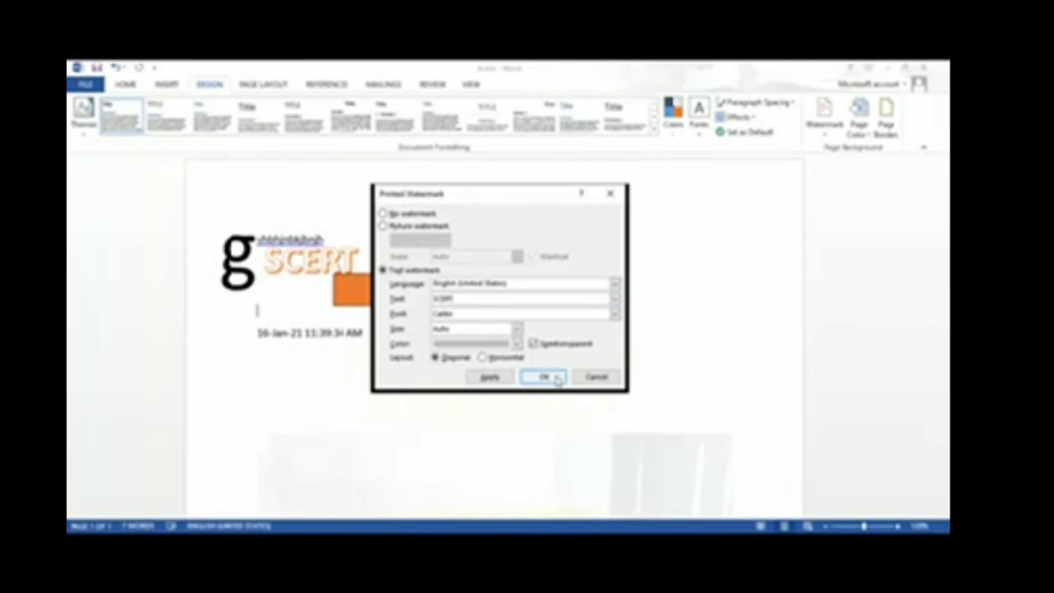
pyautogui.click(506, 379)
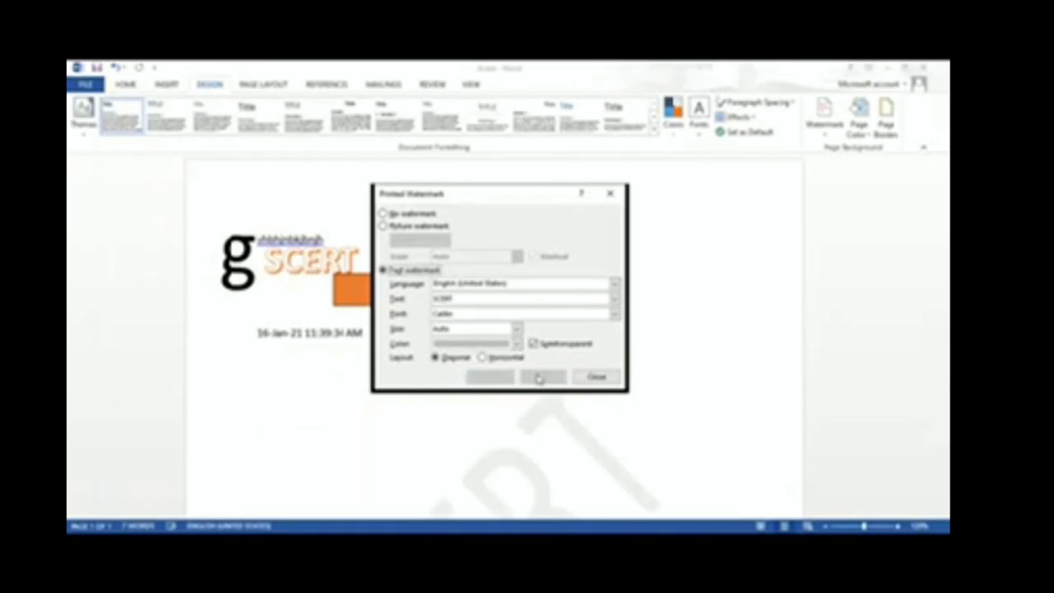
pyautogui.click(583, 377)
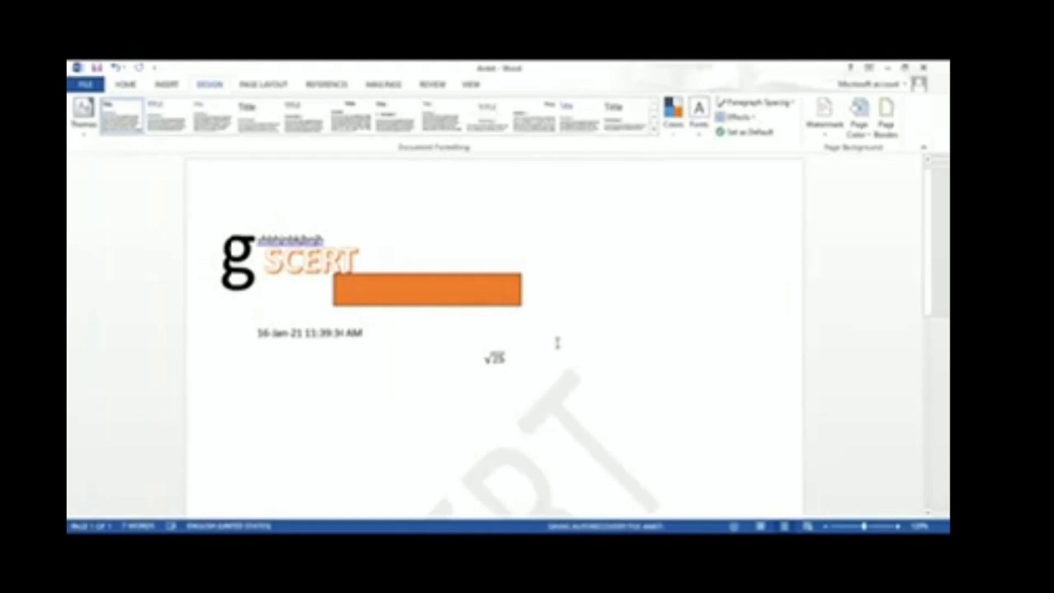
# Extend the end of the document onto a further page and check the SCERT watermark across the pages.
pyautogui.hotkey('ctrl', 'End')
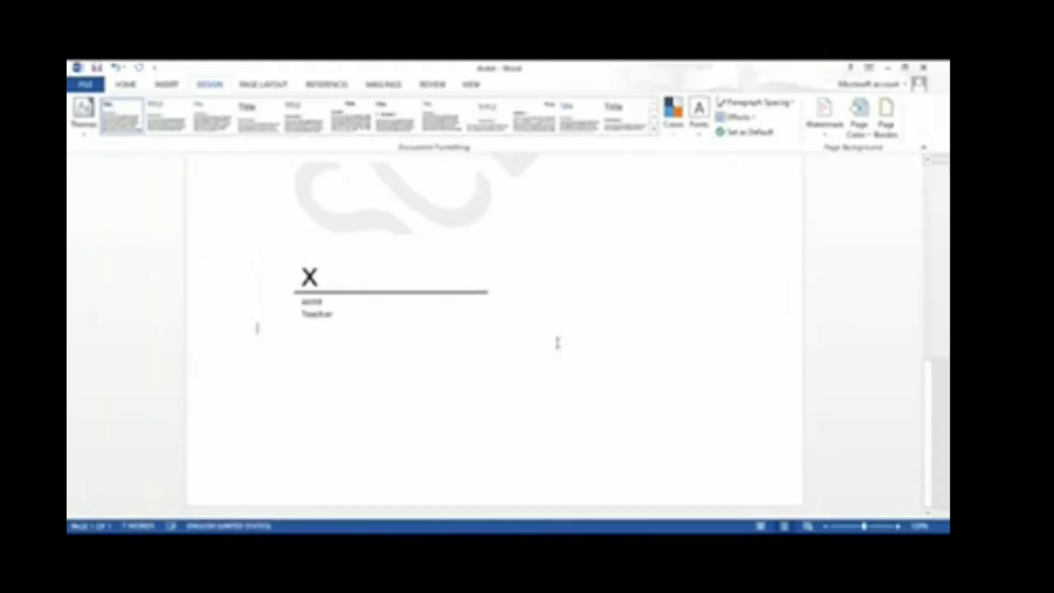
pyautogui.hotkey('ctrl', 'Return')
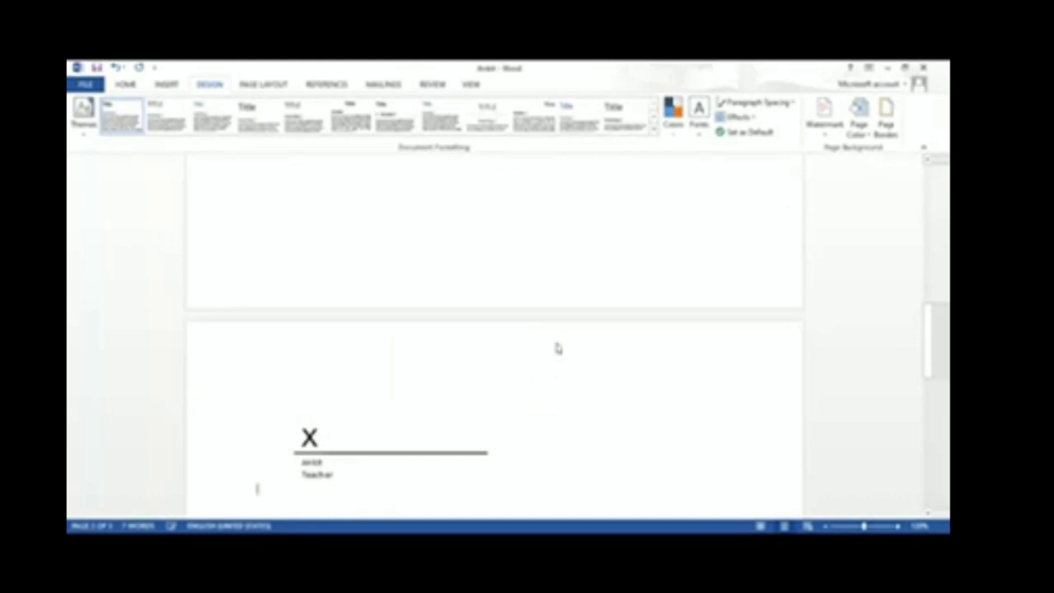
pyautogui.scroll(-10, 558, 347)
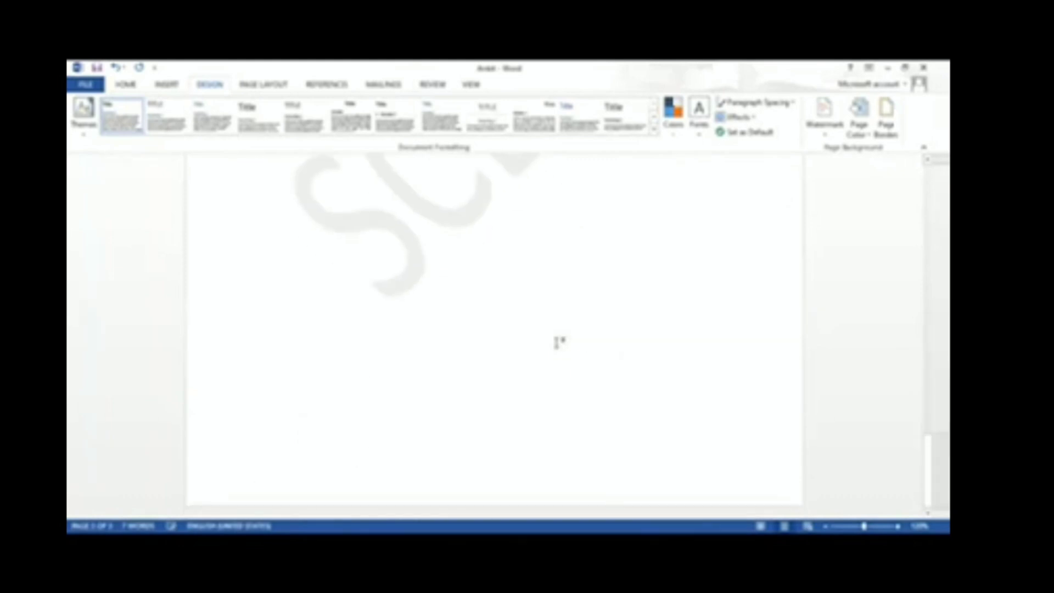
pyautogui.scroll(15, 558, 342)
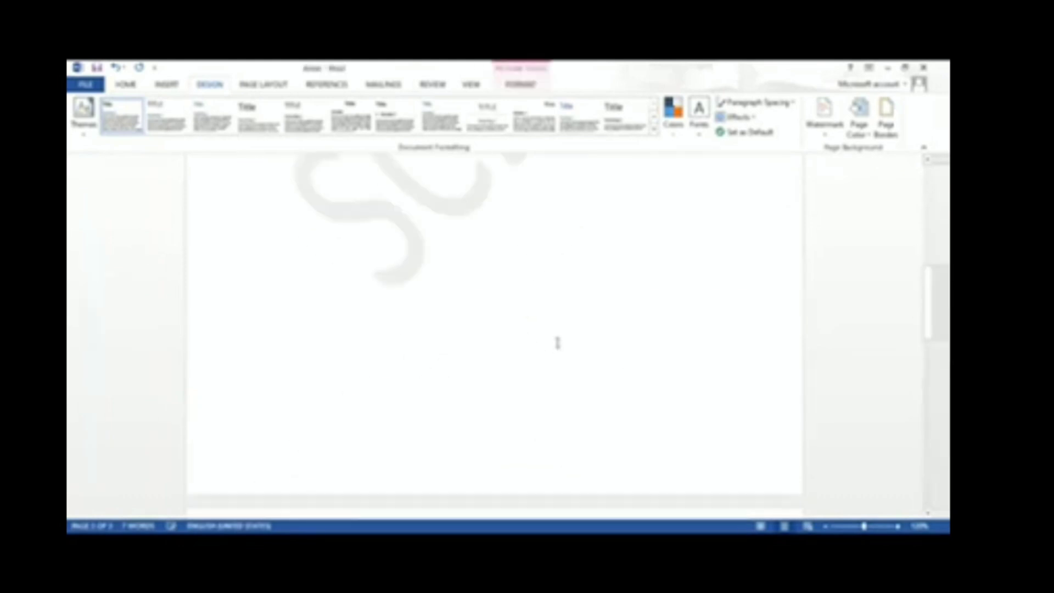
pyautogui.scroll(-10, 557, 342)
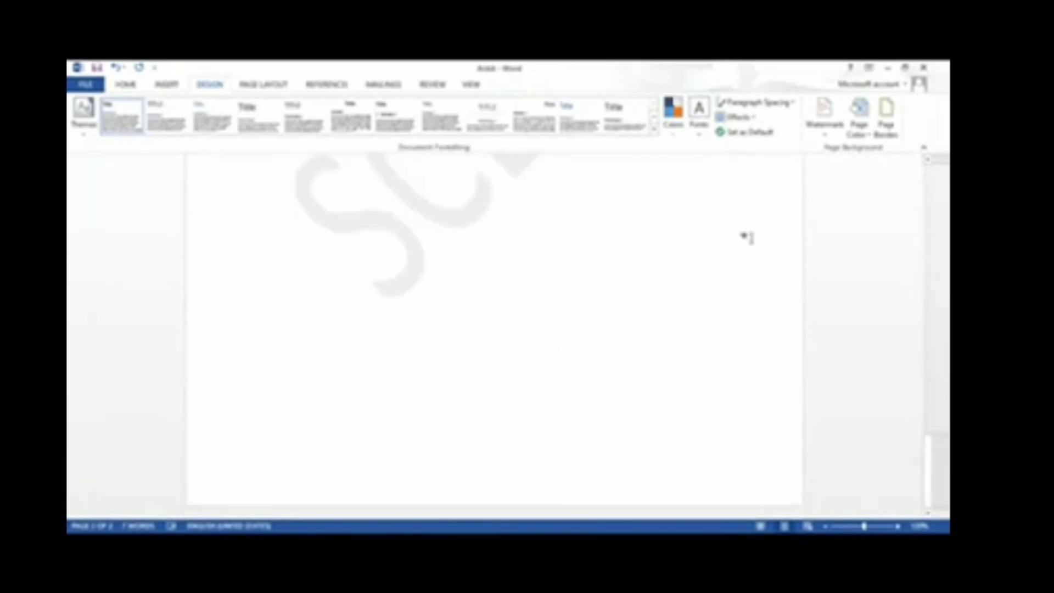
# Insert the preset CONFIDENTIAL 1 watermark at the current document position and check it on the second page.
pyautogui.click(824, 137)
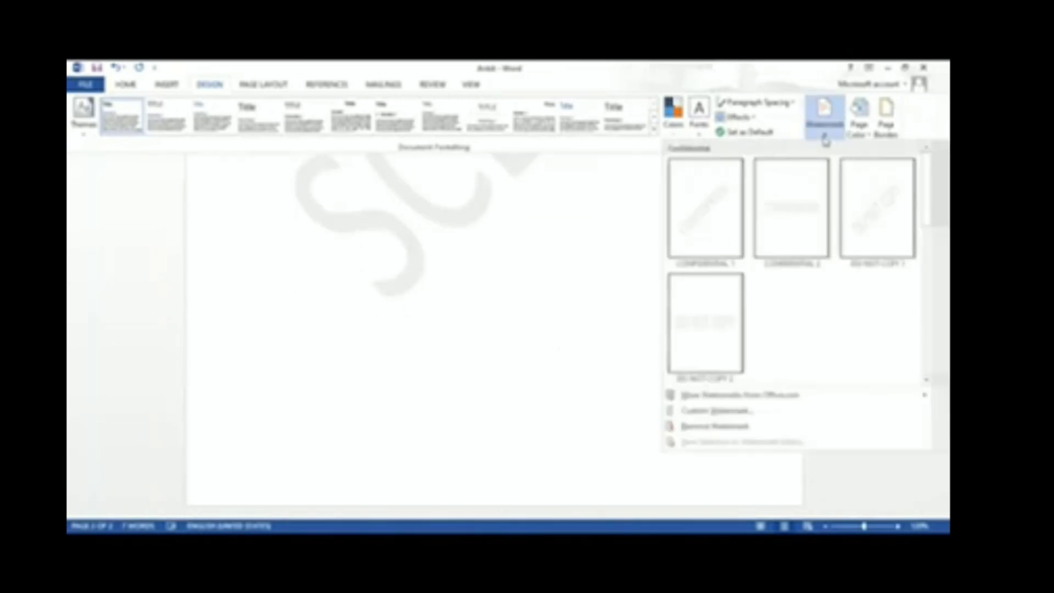
pyautogui.rightClick(716, 227)
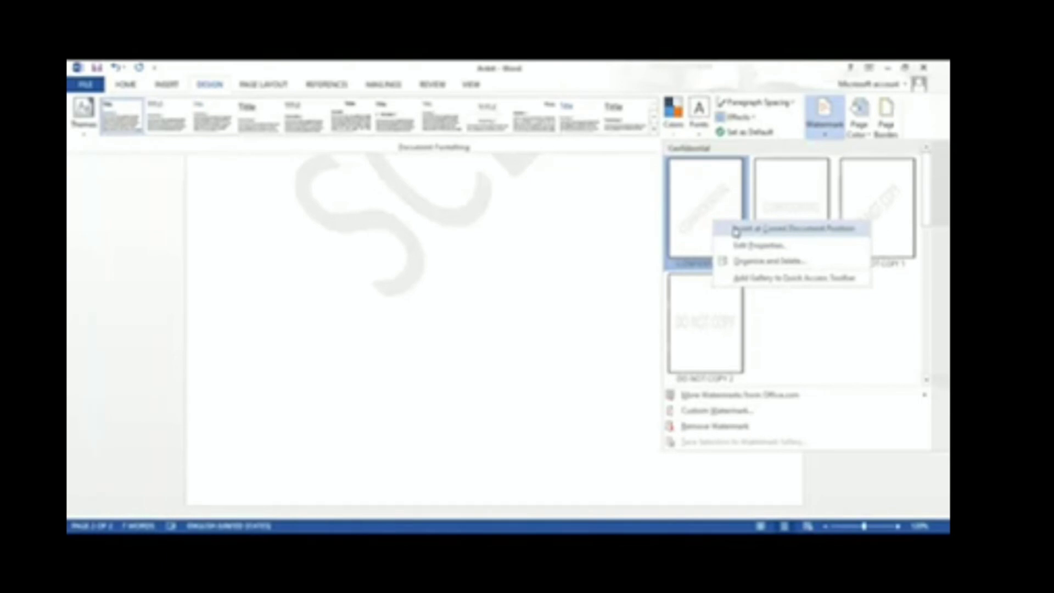
pyautogui.click(736, 231)
pyautogui.scroll(-5, 490, 305)
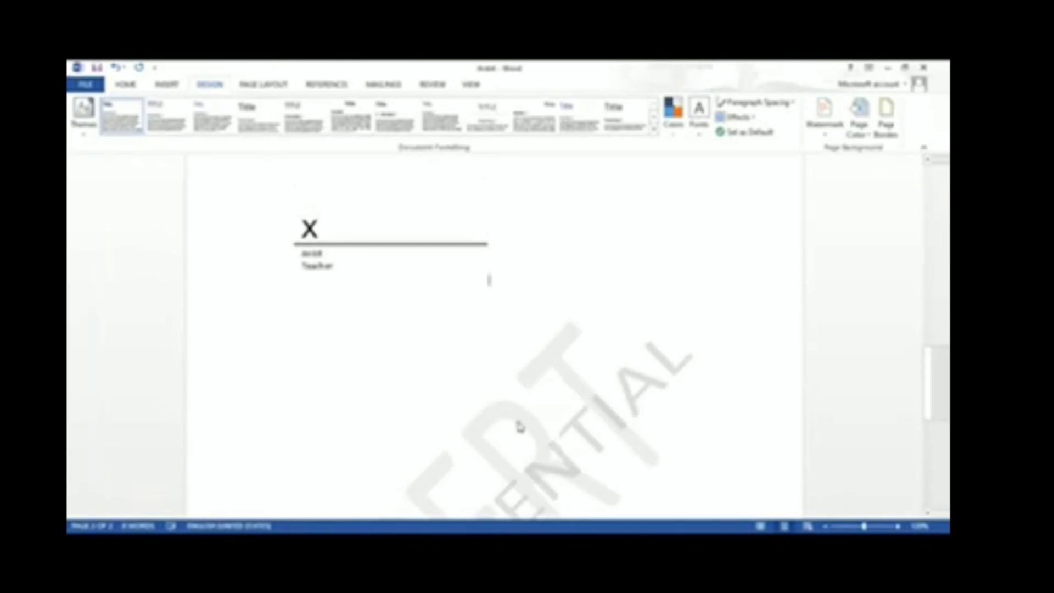
pyautogui.scroll(-5, 519, 427)
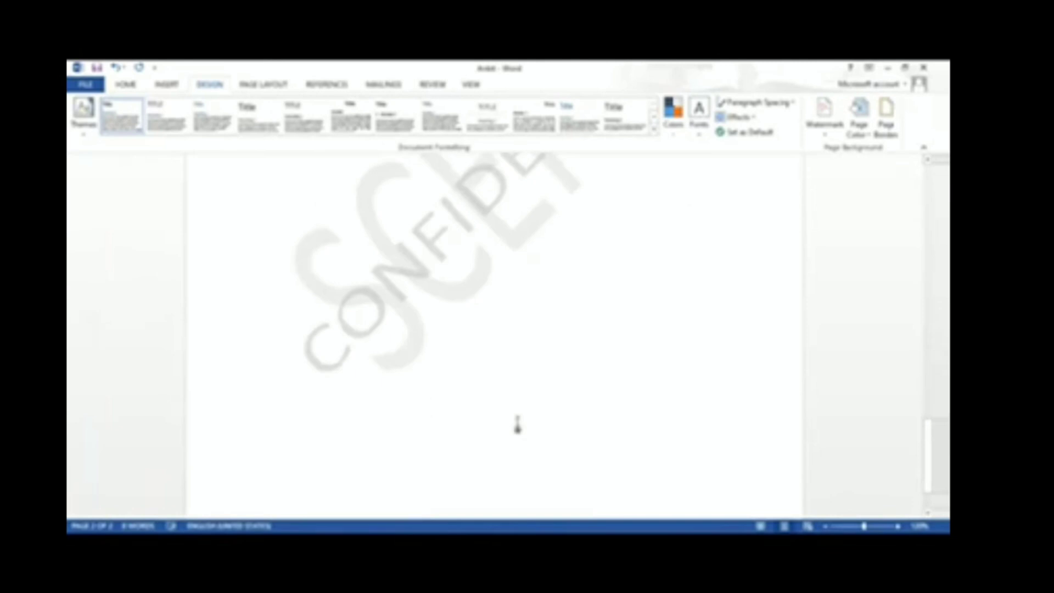
# Remove the SCERT watermark from the document and try to remove the CONFIDENTIAL one the same way.
pyautogui.click(825, 118)
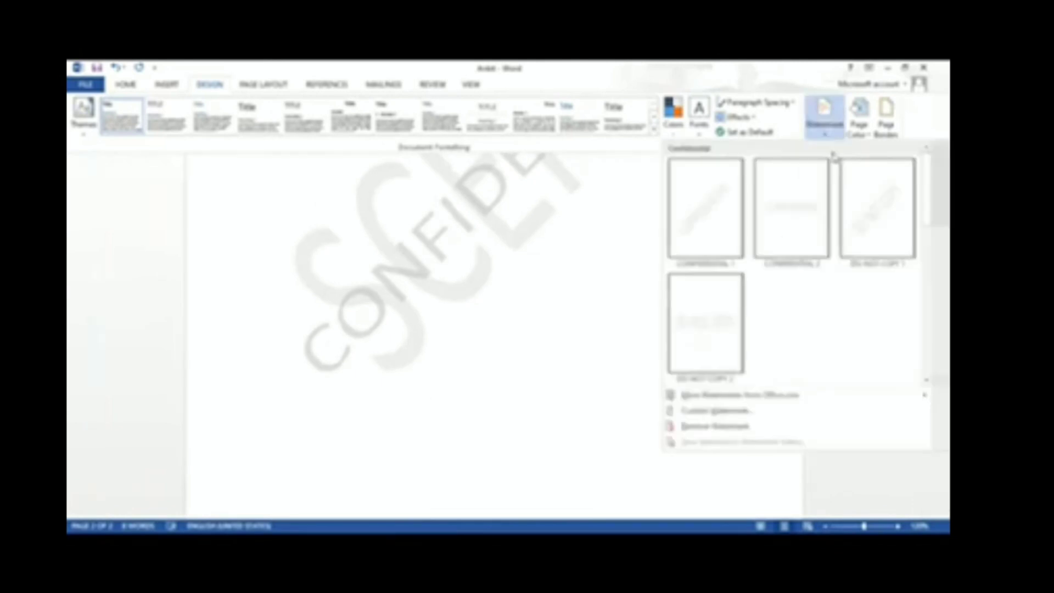
pyautogui.click(716, 426)
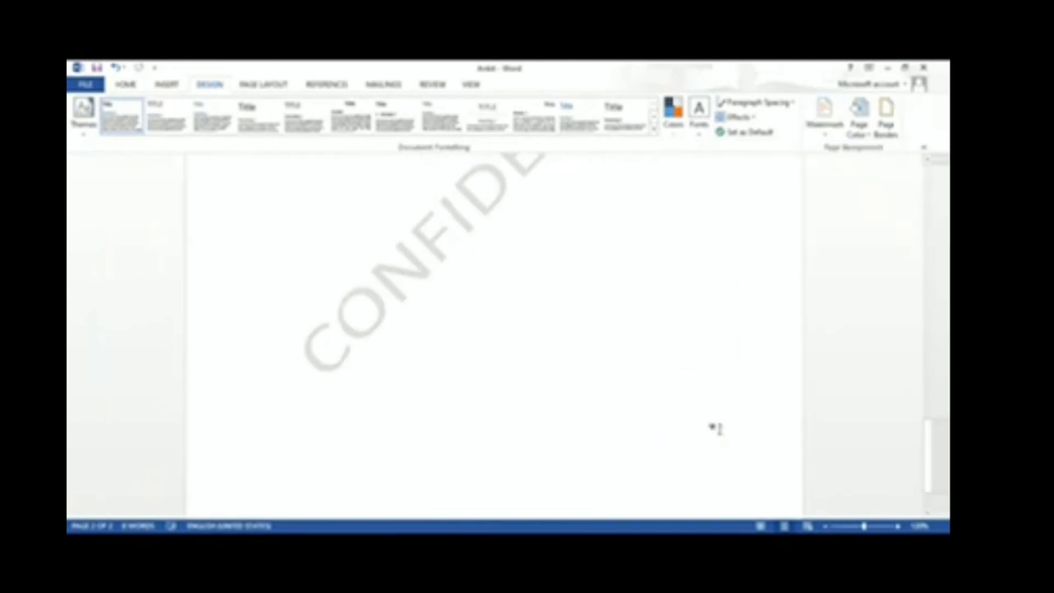
pyautogui.click(824, 116)
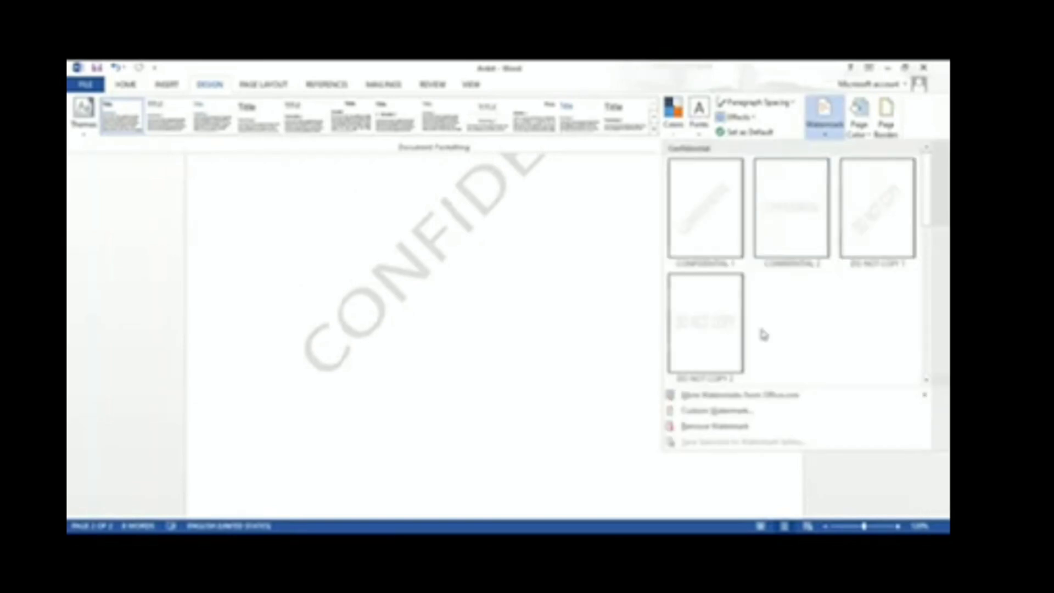
pyautogui.click(714, 427)
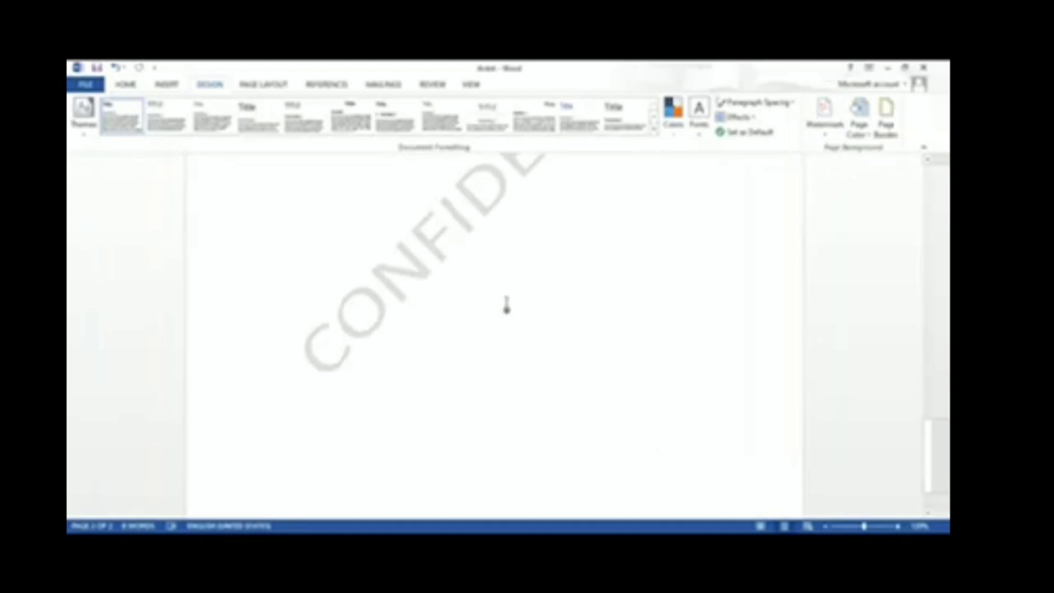
# Replace the text of the CONFIDENTIAL watermark on the second page with the person's first name.
pyautogui.scroll(6, 506, 306)
pyautogui.scroll(-6, 505, 306)
pyautogui.doubleClick(415, 248)
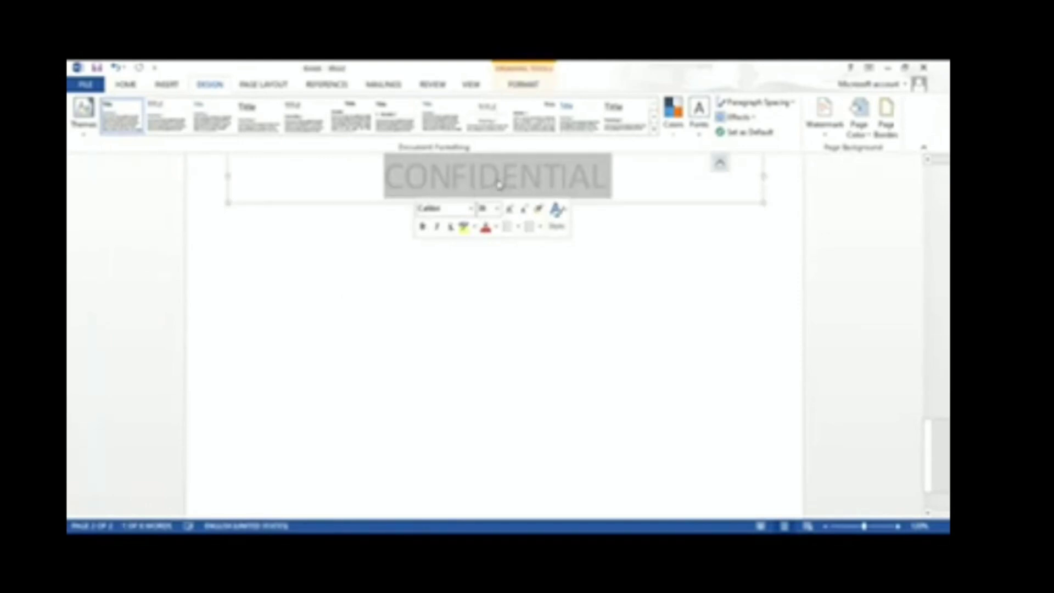
pyautogui.write('A')
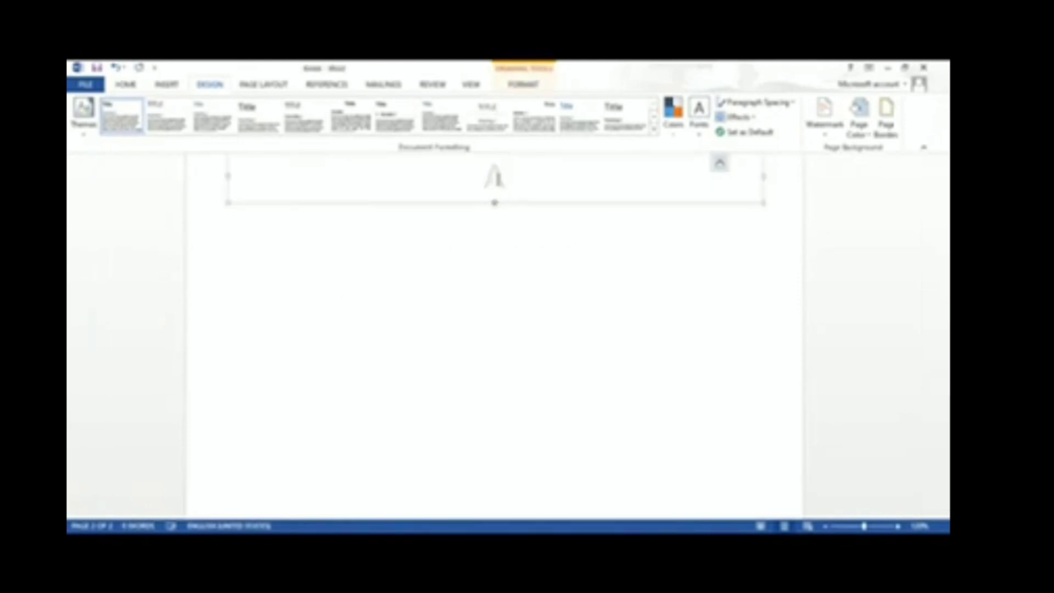
pyautogui.write('nkit')
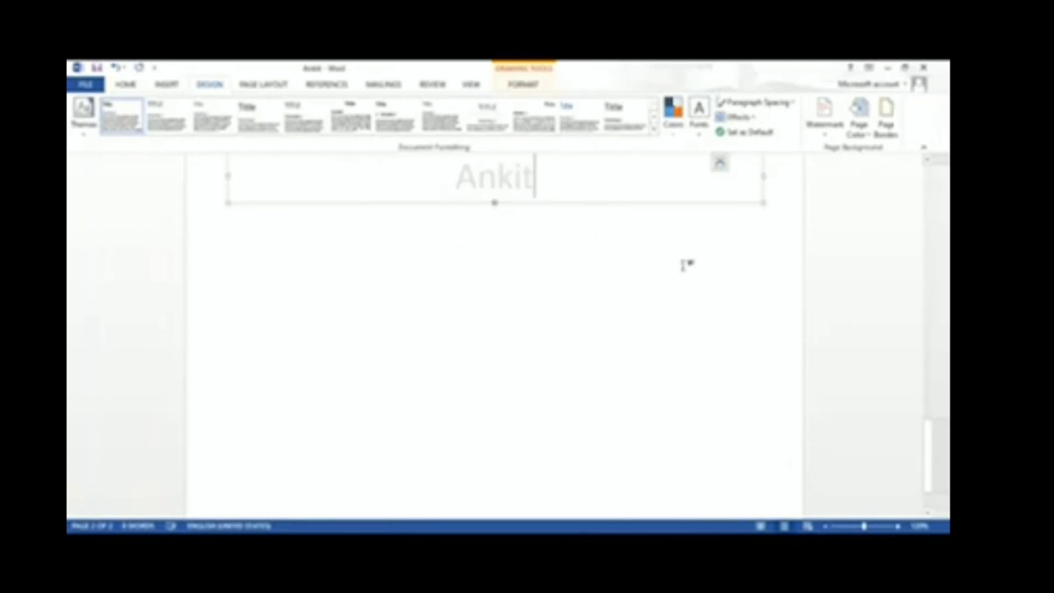
pyautogui.doubleClick(704, 281)
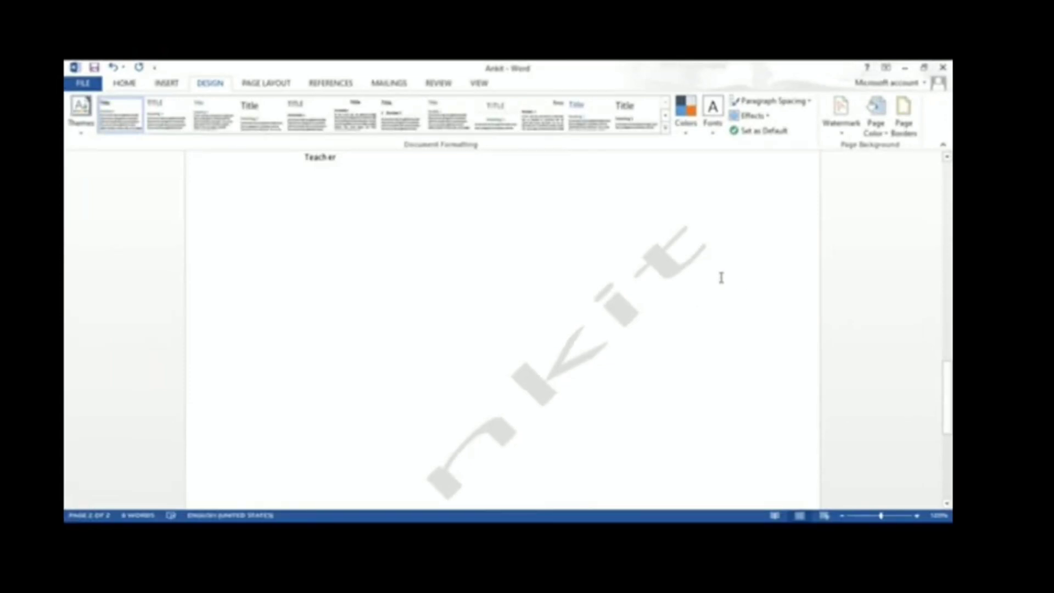
# Examine the name watermark on the second page and compare it with the first page.
pyautogui.click(615, 315)
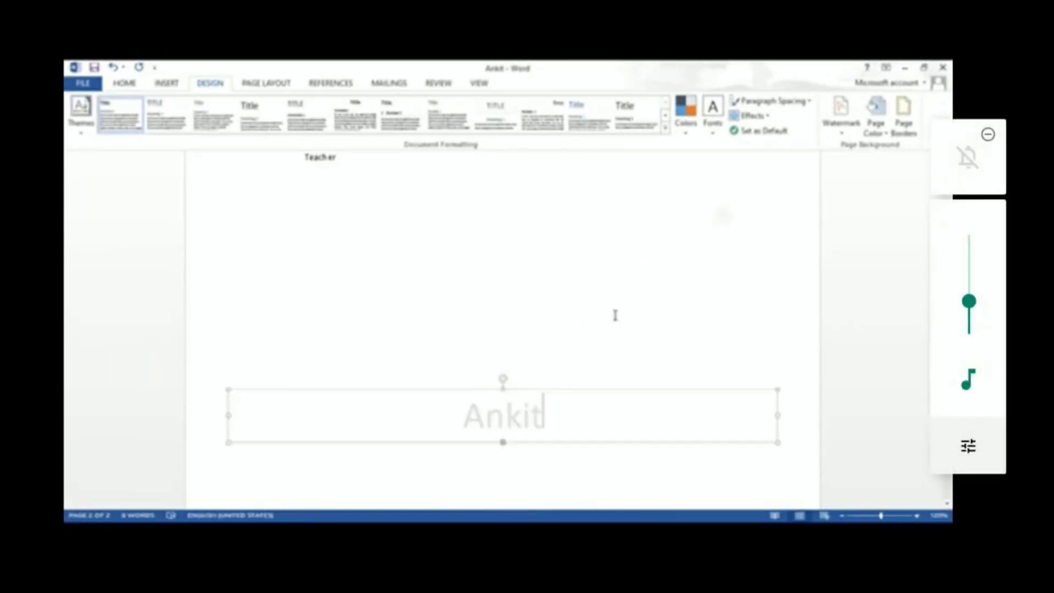
pyautogui.scroll(10, 615, 315)
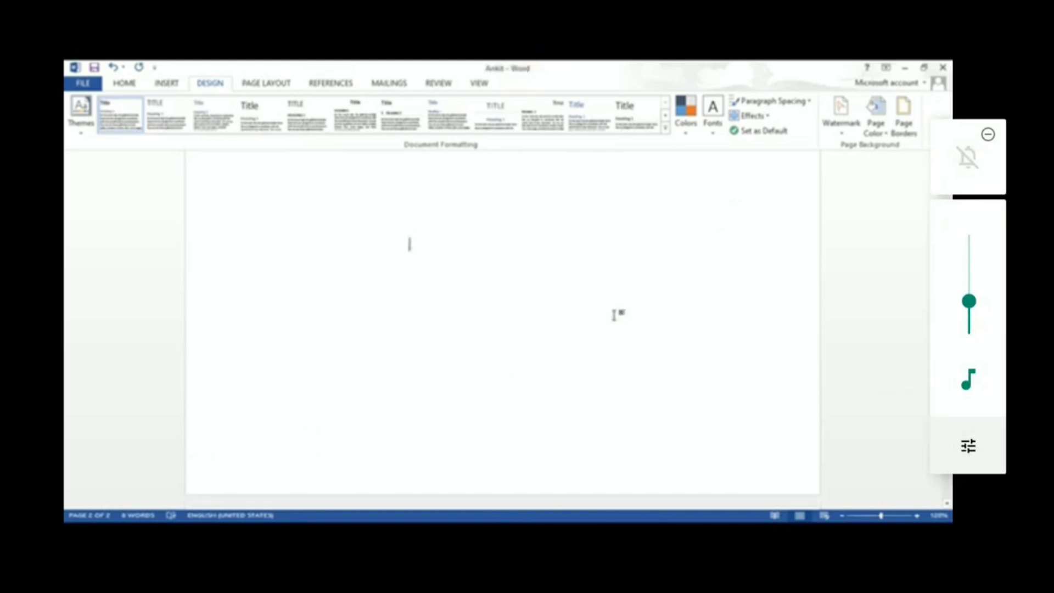
pyautogui.scroll(3, 615, 315)
pyautogui.scroll(-7, 615, 314)
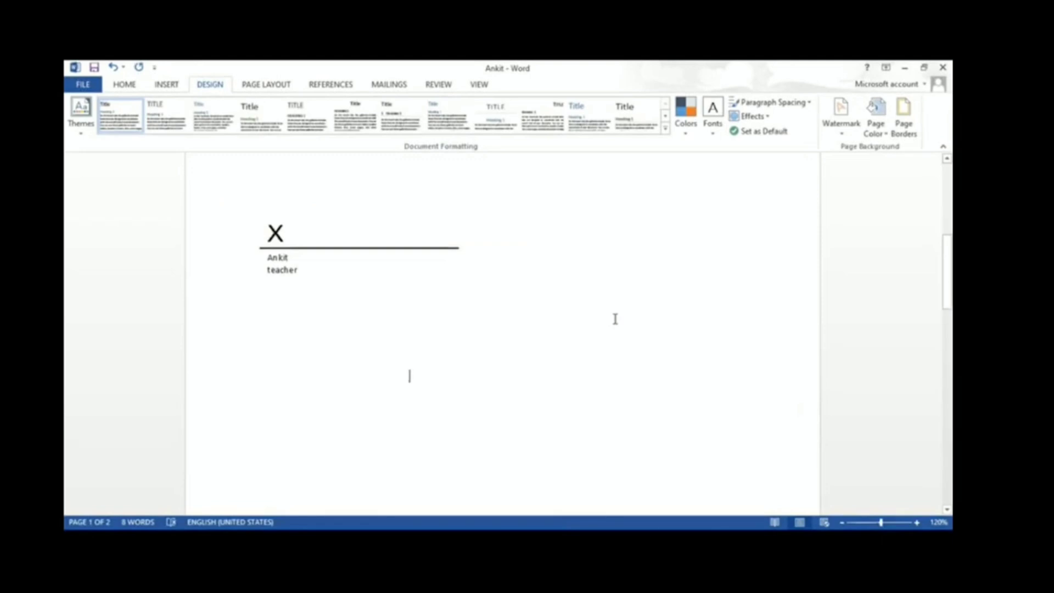
pyautogui.scroll(-5, 615, 319)
pyautogui.scroll(-8, 614, 319)
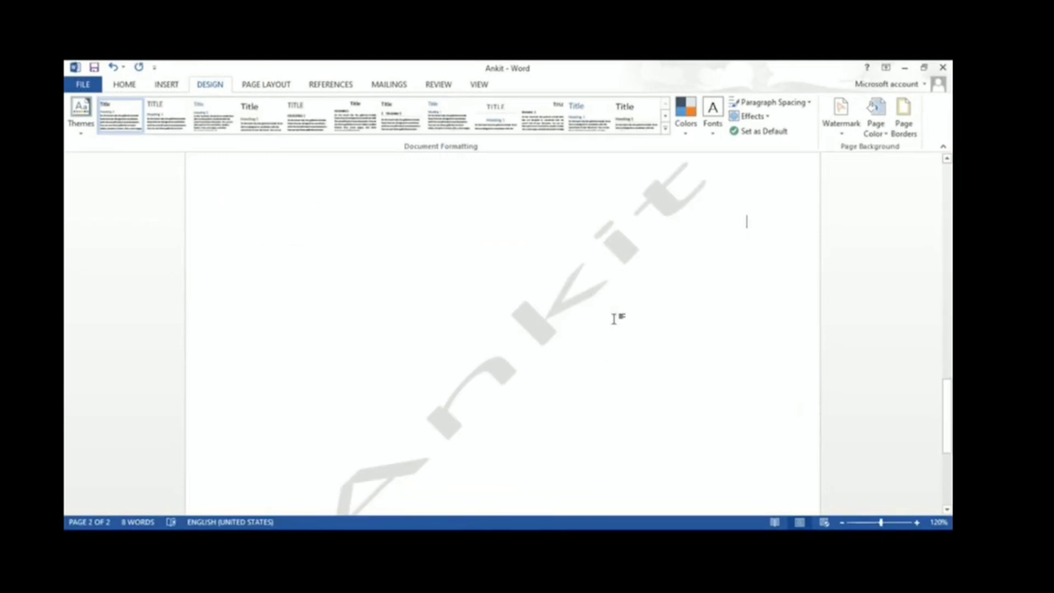
pyautogui.scroll(12, 614, 319)
pyautogui.scroll(10, 614, 319)
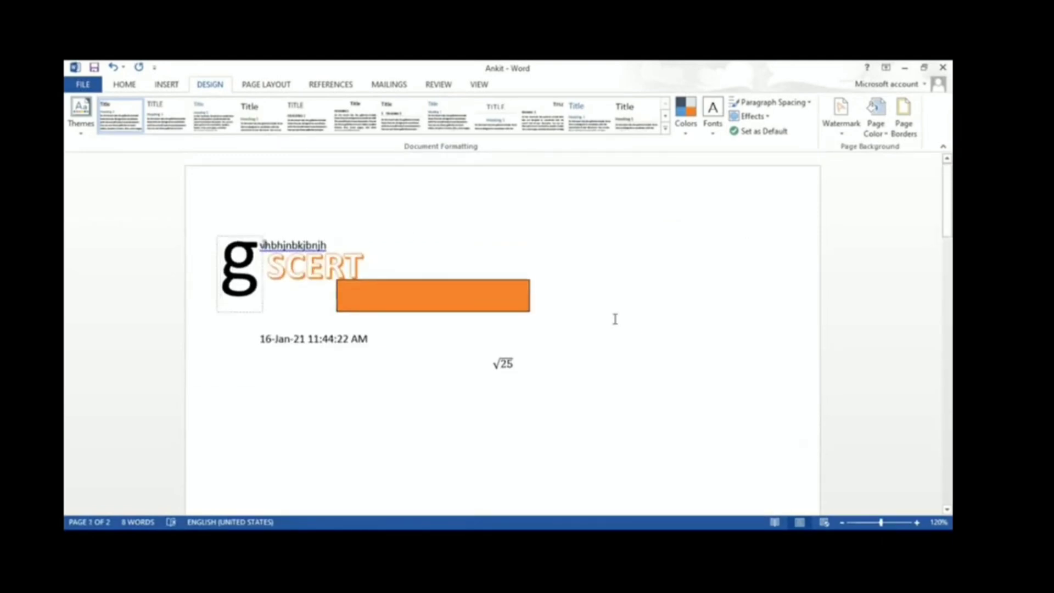
# Set the page color of the document to the standard Yellow.
pyautogui.click(884, 135)
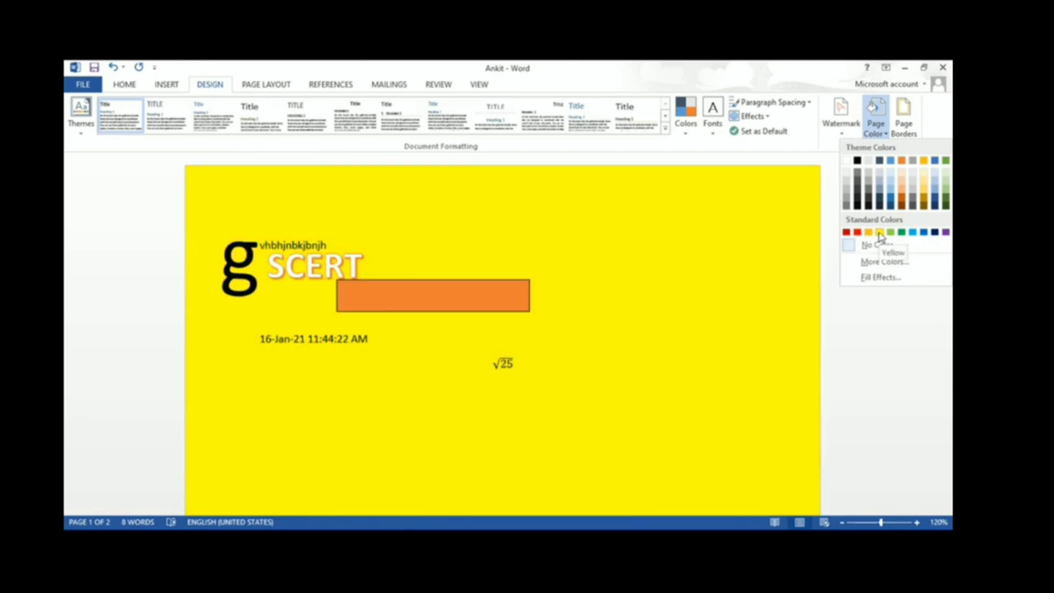
pyautogui.click(879, 233)
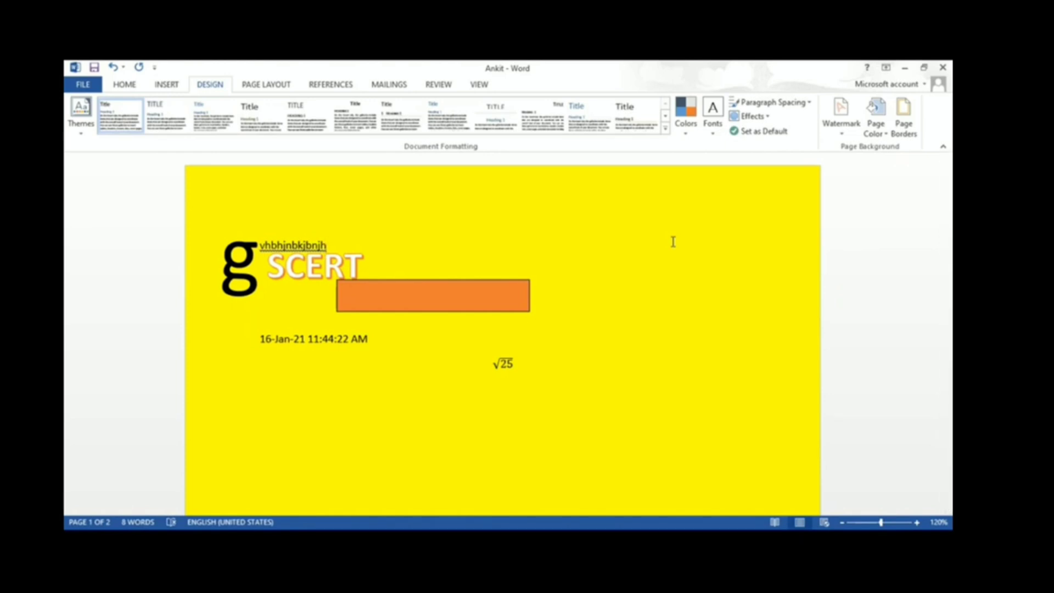
# Set up a page border with the Box setting and the triple-line style.
pyautogui.click(903, 134)
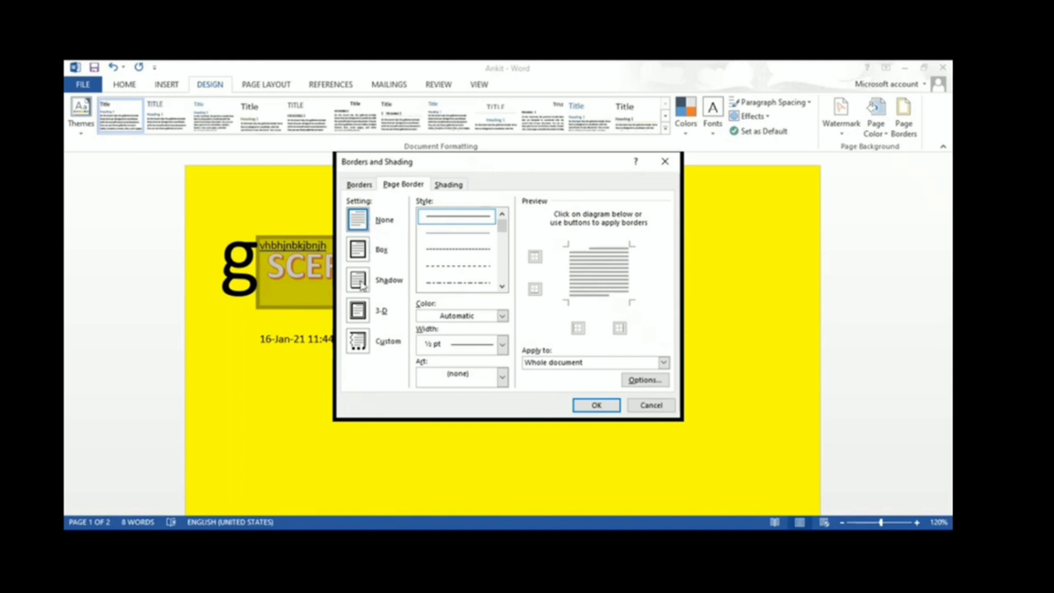
pyautogui.click(358, 250)
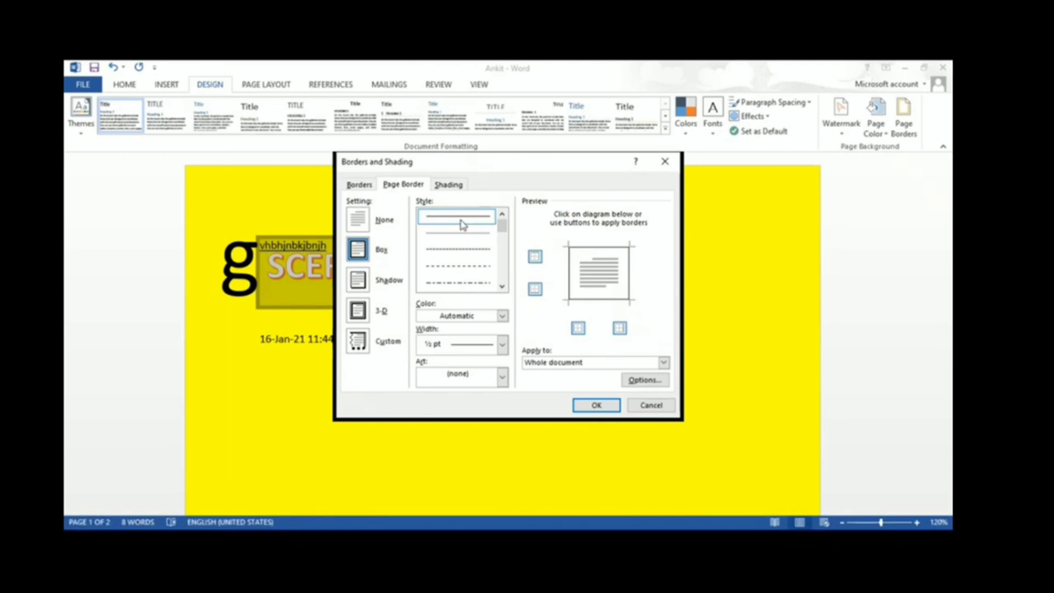
pyautogui.click(502, 287)
pyautogui.click(502, 286)
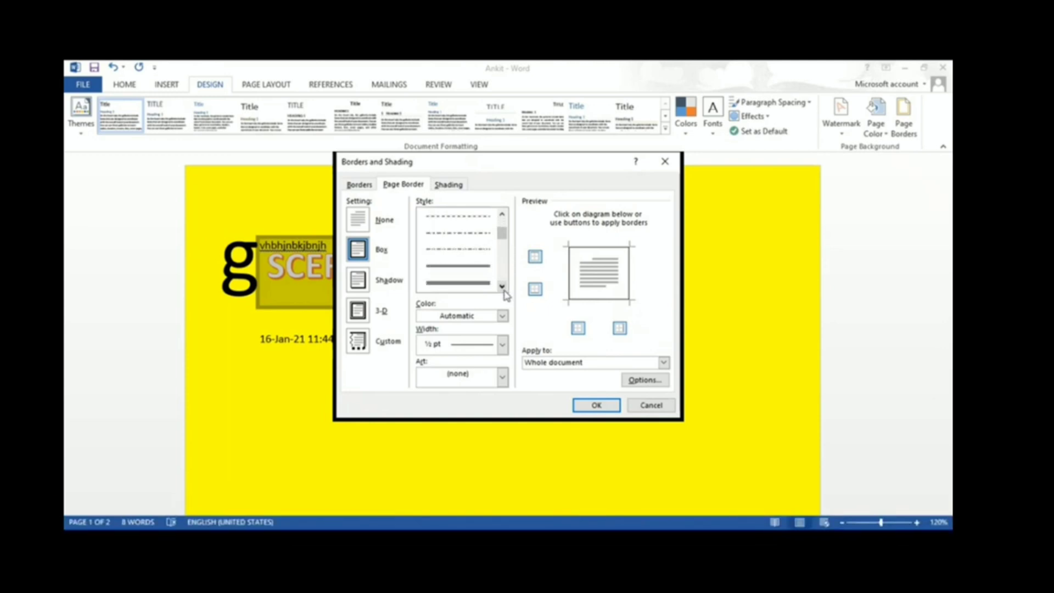
pyautogui.click(502, 287)
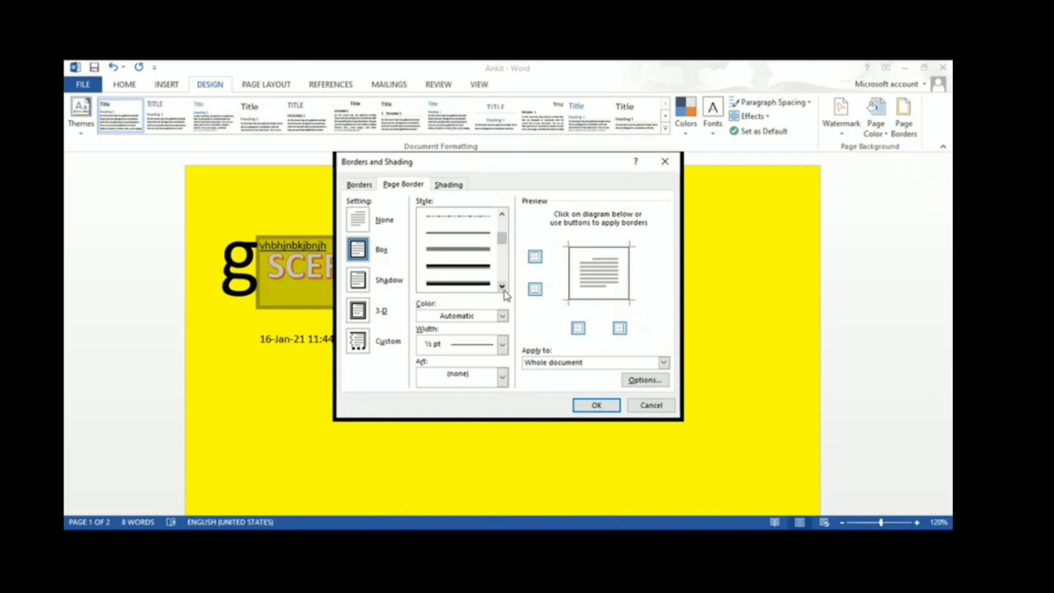
pyautogui.click(450, 251)
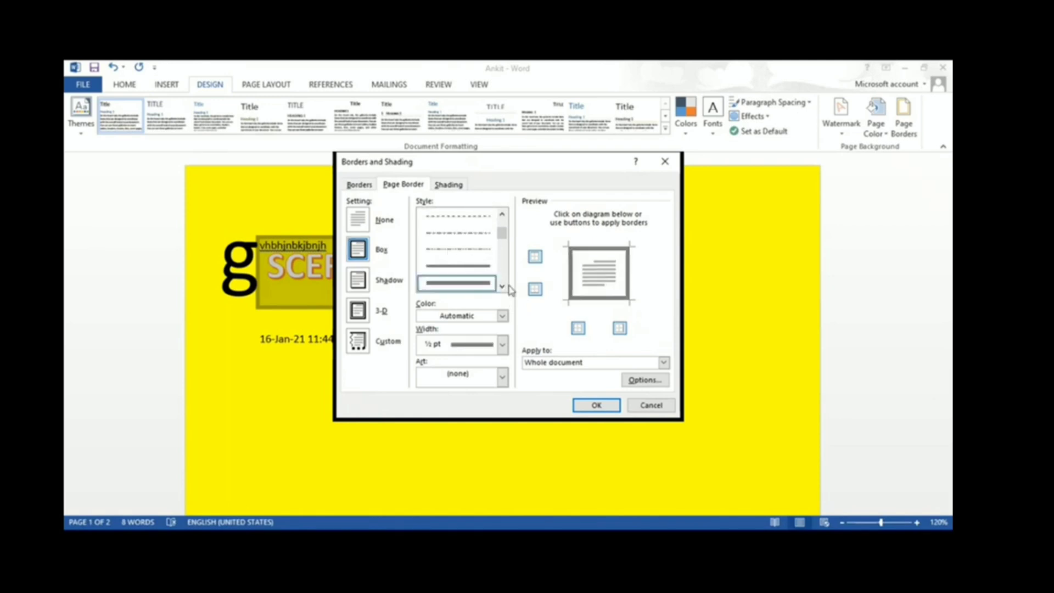
# Make the page border standard red and 3 pt wide, and apply it to the whole document.
pyautogui.click(502, 317)
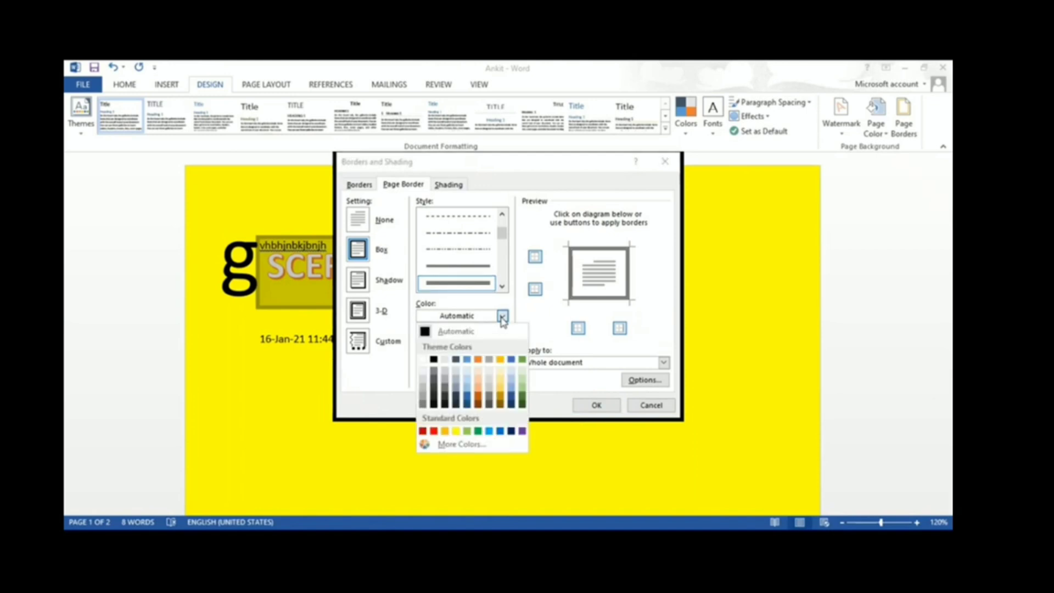
pyautogui.click(435, 430)
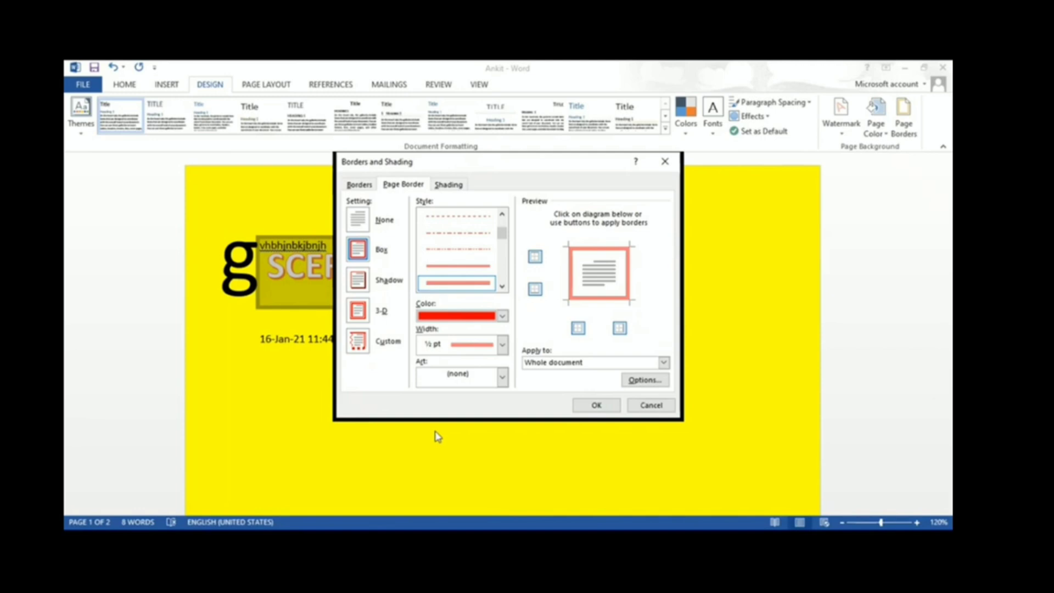
pyautogui.click(503, 345)
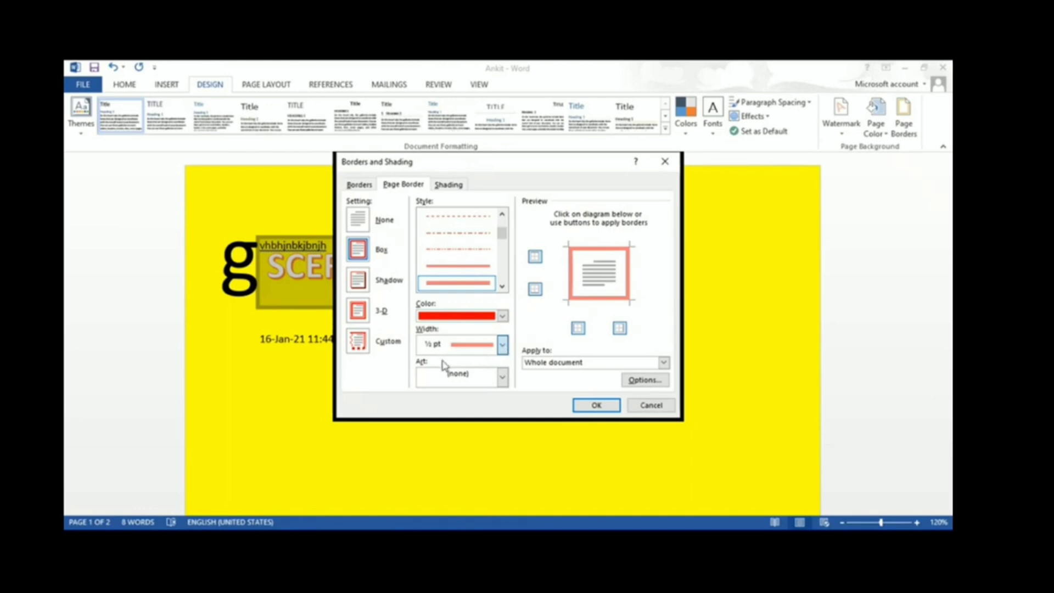
pyautogui.click(470, 448)
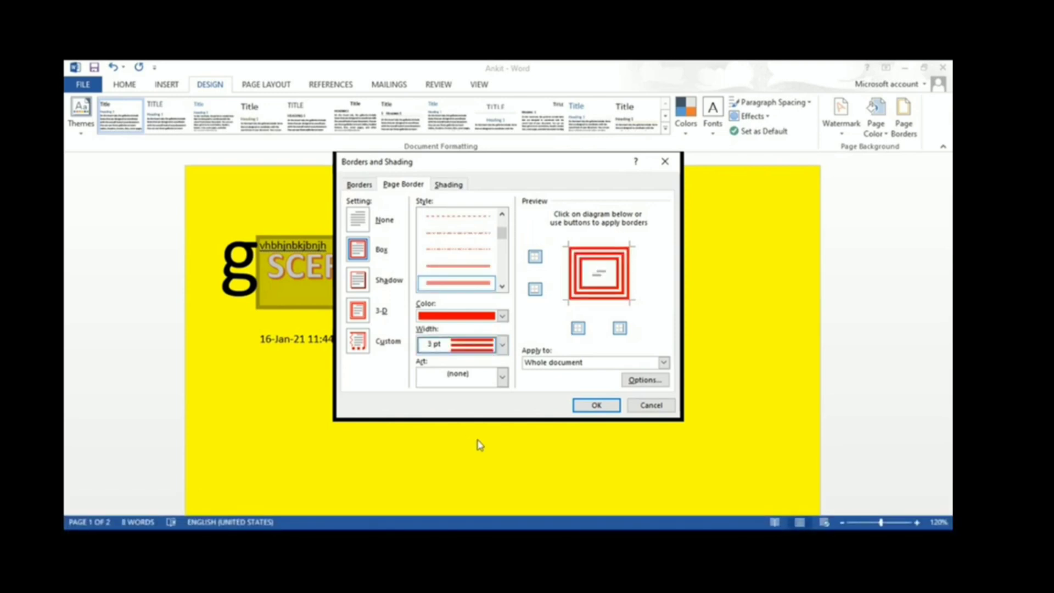
pyautogui.click(565, 363)
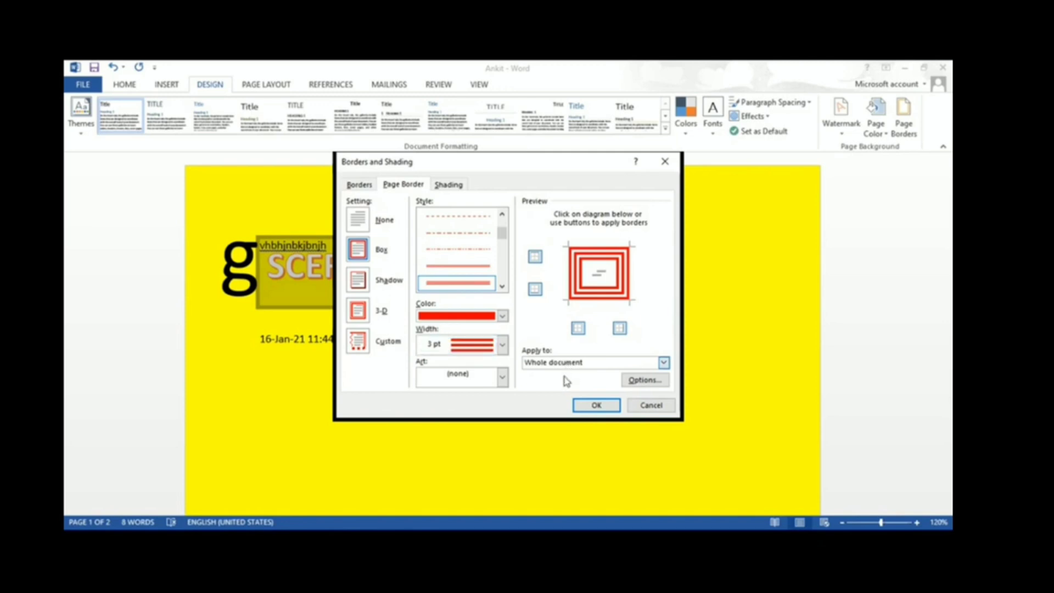
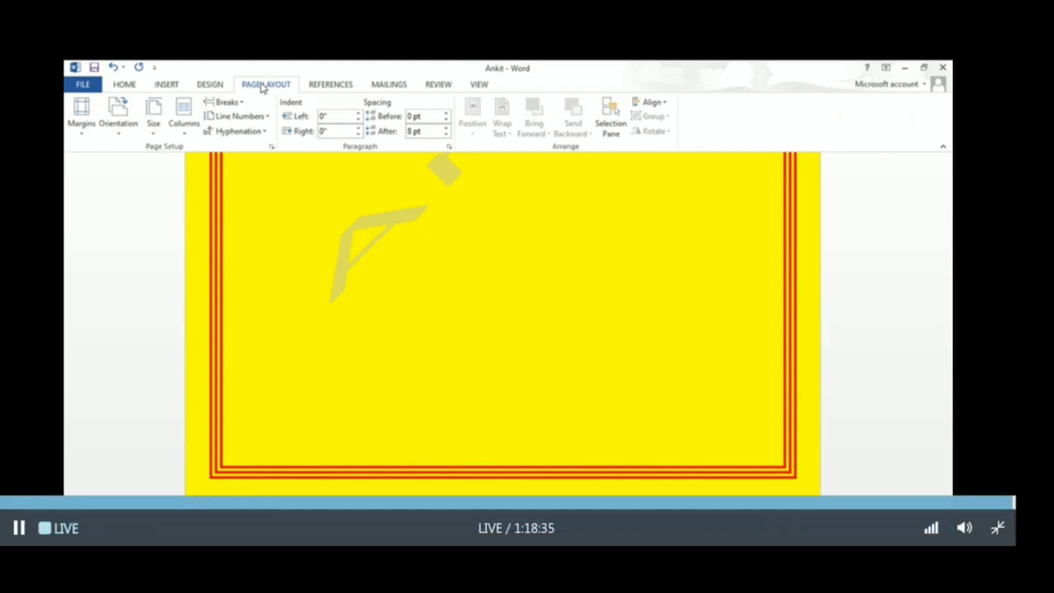
# Open the custom margins of the page setup and set the right margin to 0.5.
pyautogui.click(83, 127)
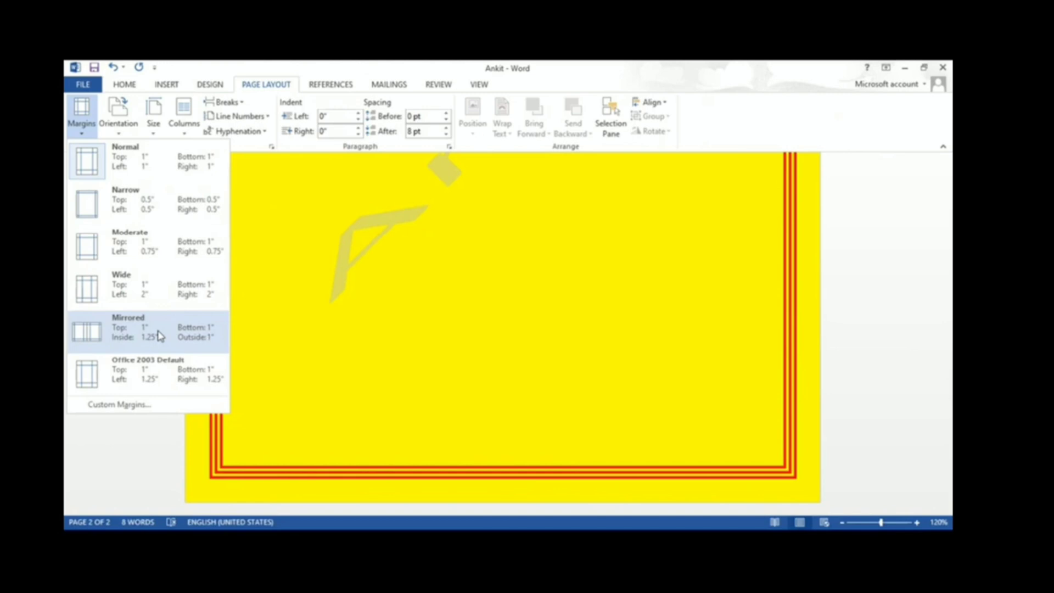
pyautogui.click(126, 406)
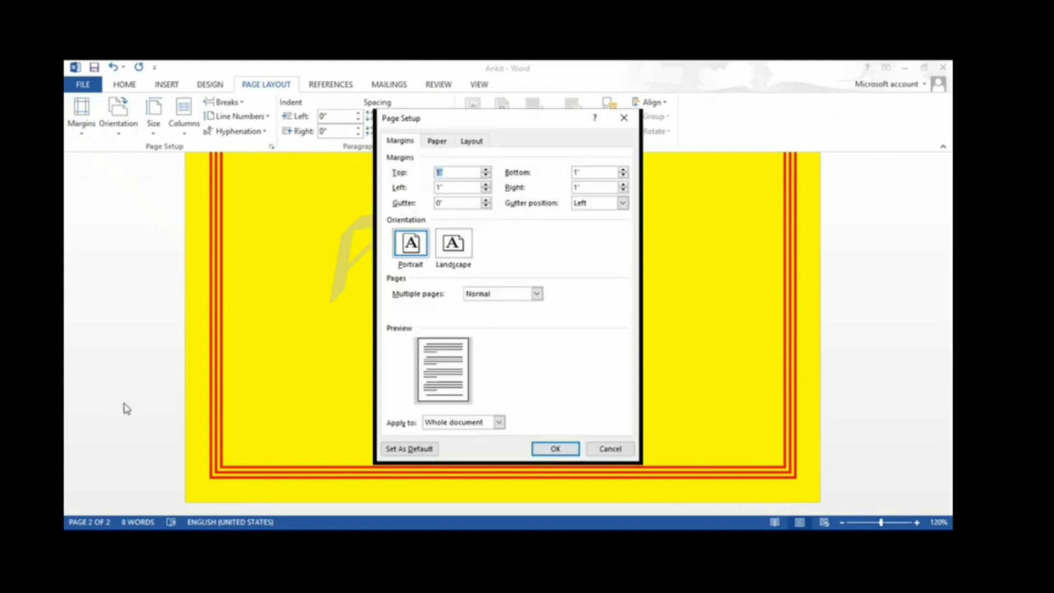
pyautogui.click(448, 171)
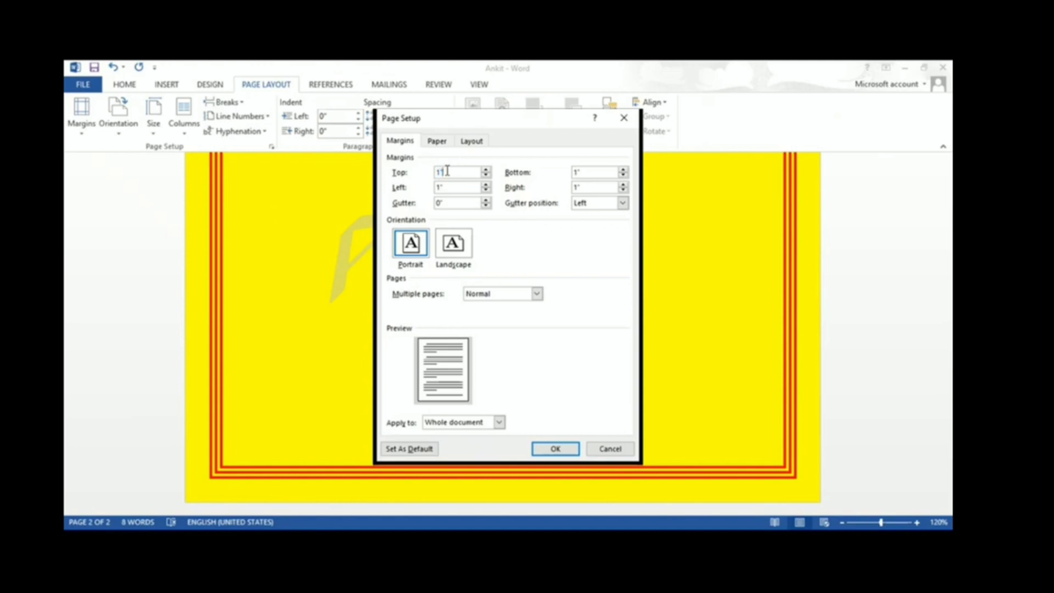
pyautogui.click(582, 172)
pyautogui.click(461, 187)
pyautogui.click(578, 188)
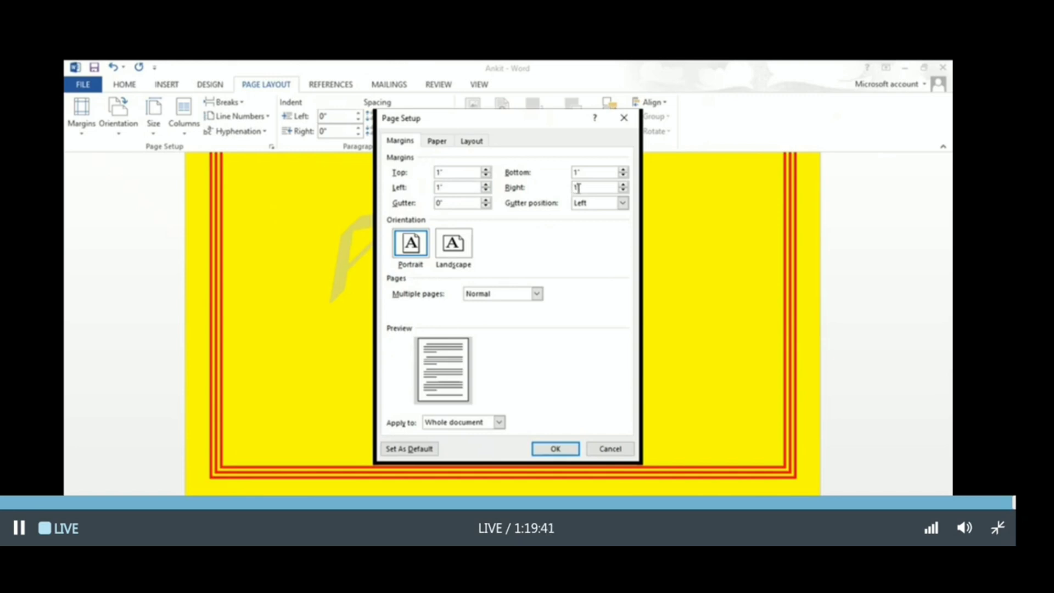
pyautogui.press('BackSpace')
pyautogui.press('BackSpace')
pyautogui.write('0.5')
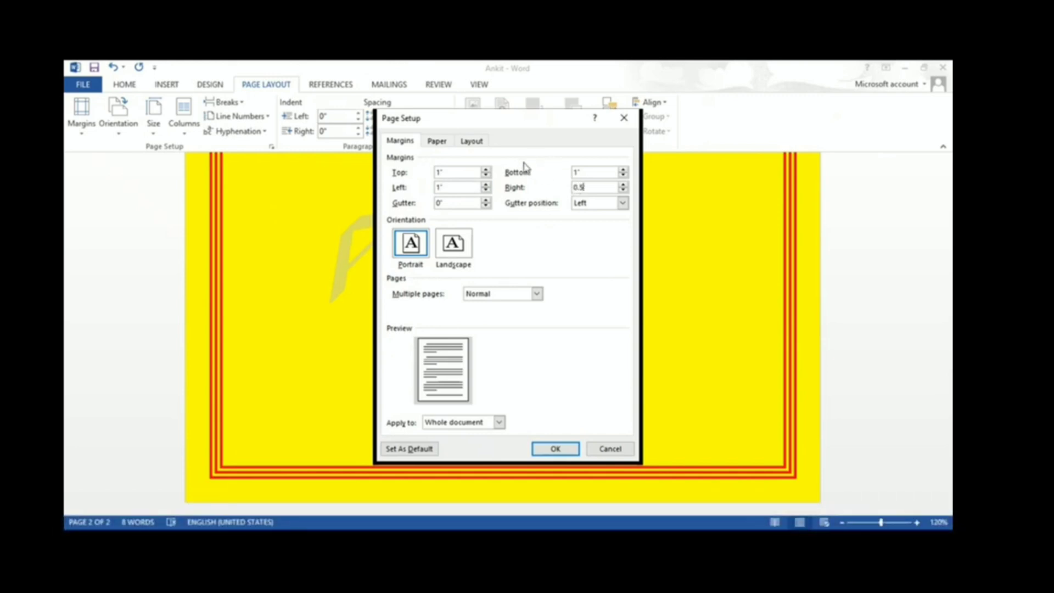
# Set the top margin to 0.3 and the bottom margin to 0.8, applied to the whole document.
pyautogui.click(463, 171)
pyautogui.press('BackSpace')
pyautogui.press('BackSpace')
pyautogui.write('0.3')
pyautogui.click(582, 172)
pyautogui.press('BackSpace')
pyautogui.press('BackSpace')
pyautogui.write('0.8')
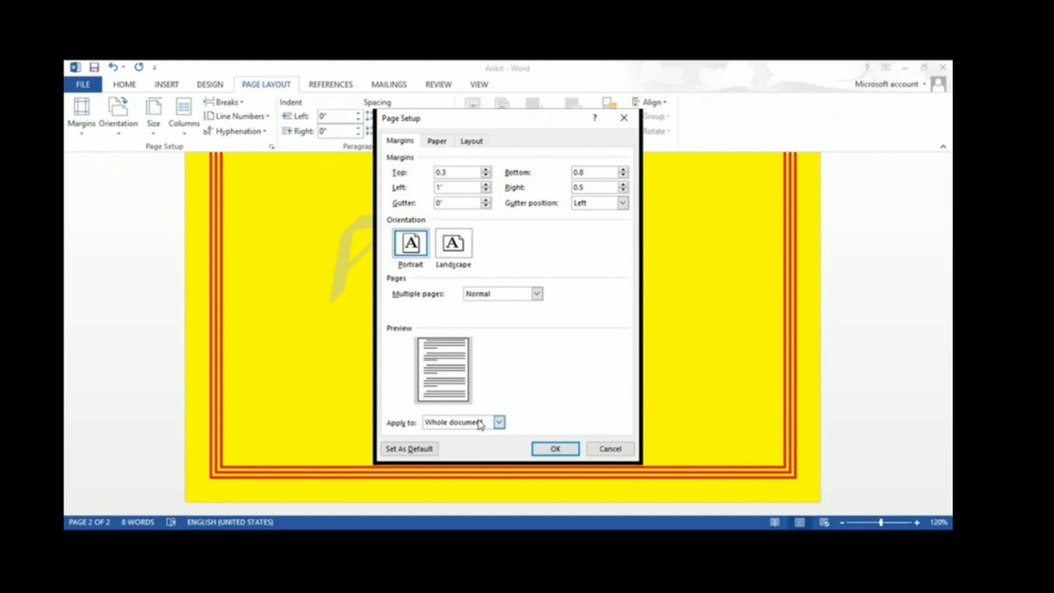
pyautogui.click(558, 331)
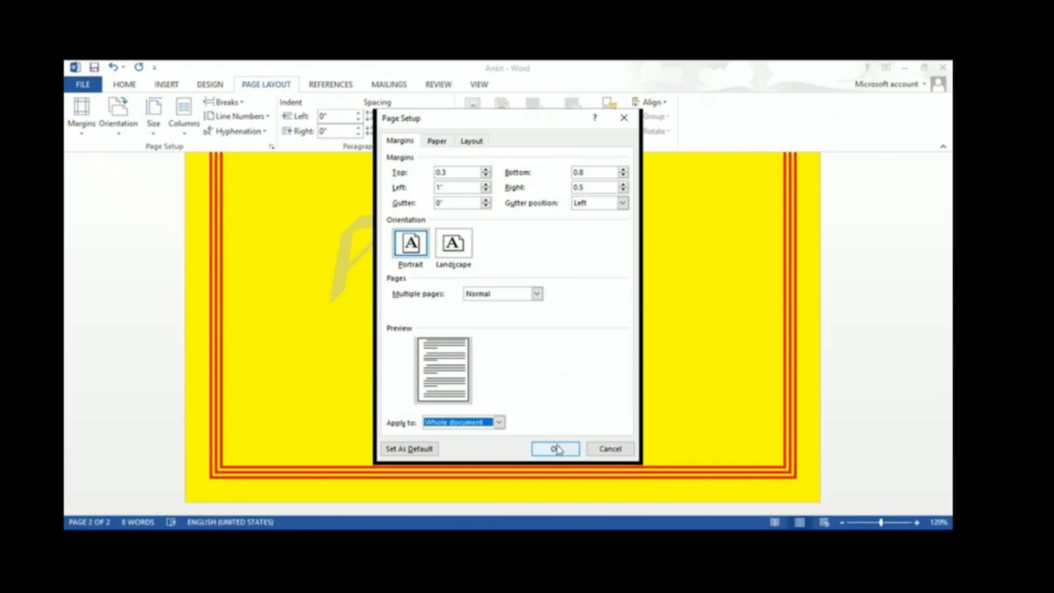
pyautogui.click(496, 423)
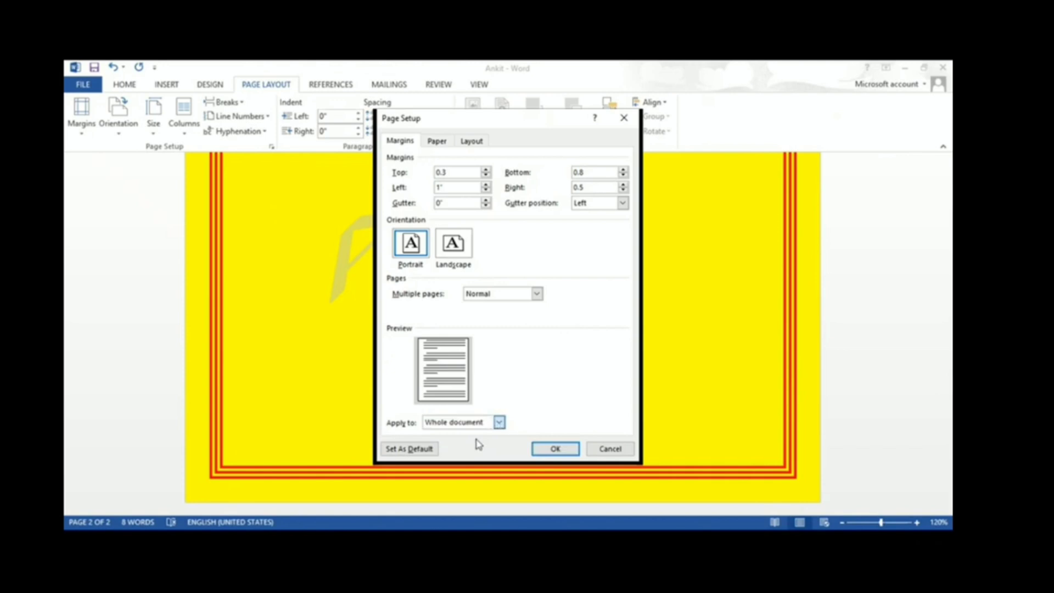
pyautogui.click(534, 382)
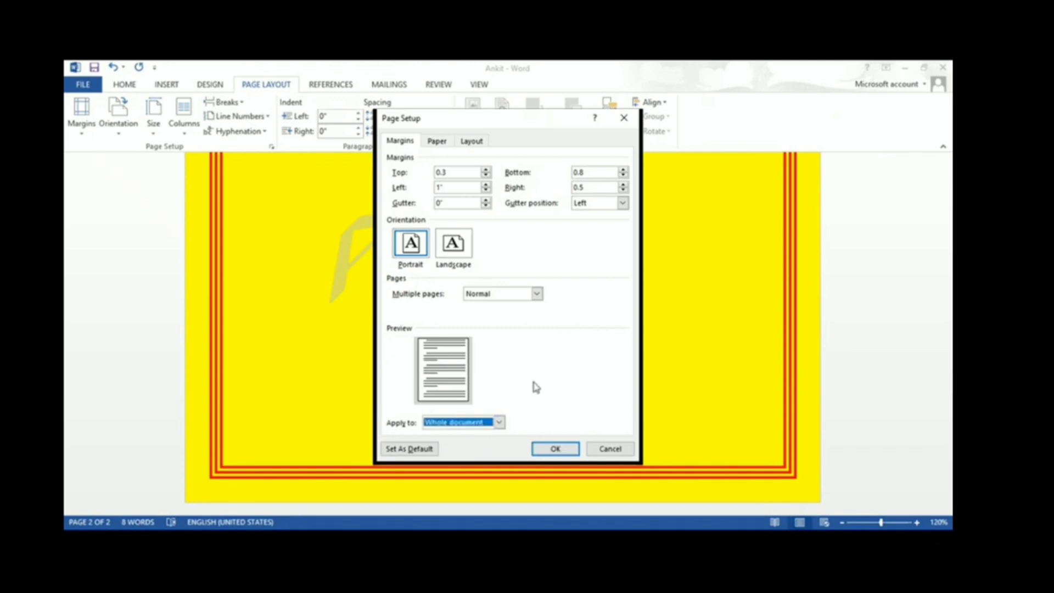
pyautogui.click(555, 449)
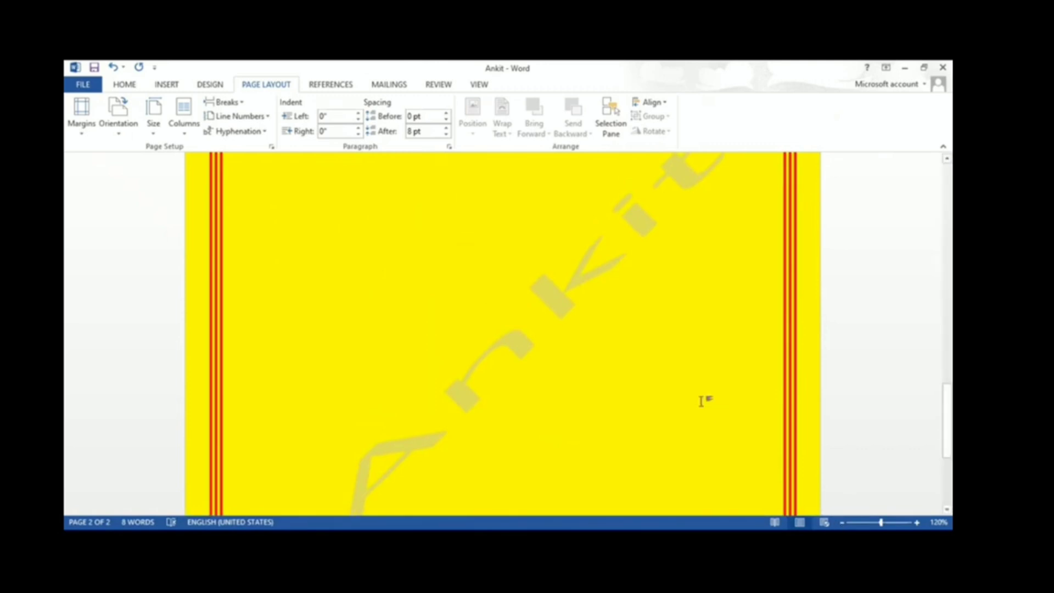
# Change the document's page orientation to landscape.
pyautogui.click(553, 276)
pyautogui.click(554, 276)
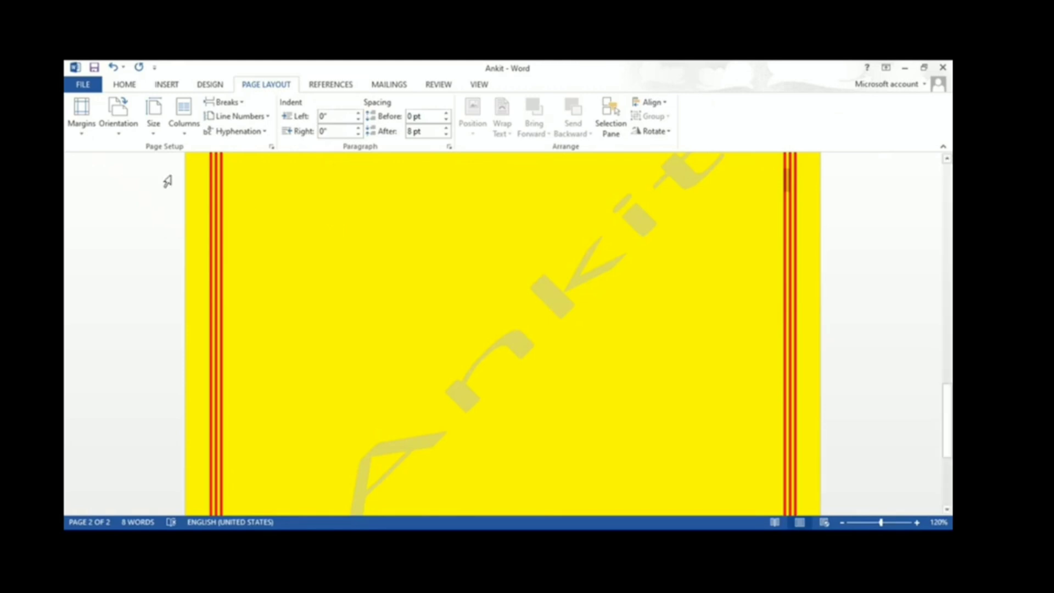
pyautogui.click(118, 132)
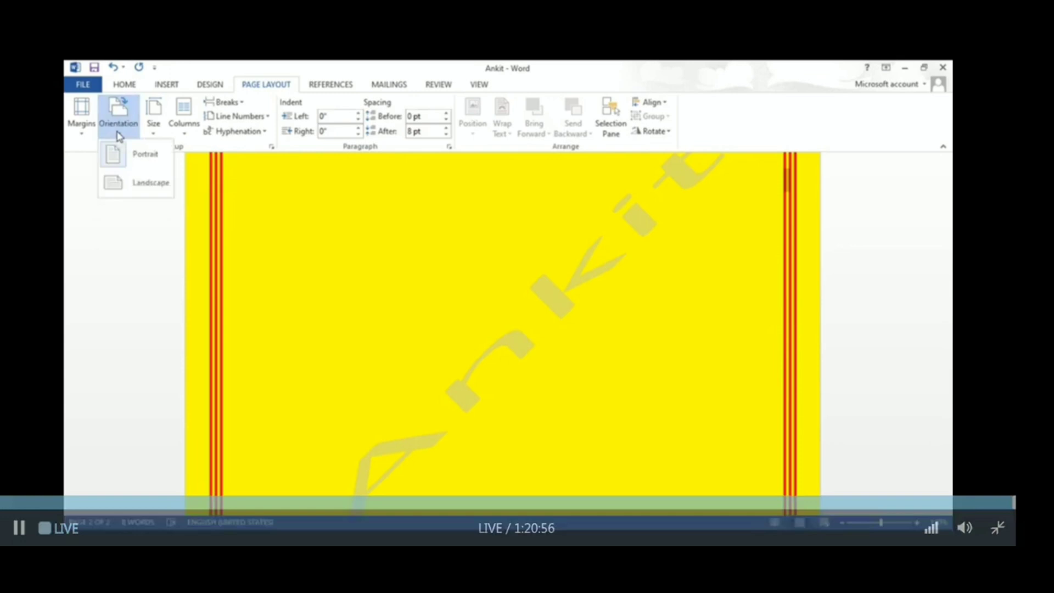
pyautogui.rightClick(134, 181)
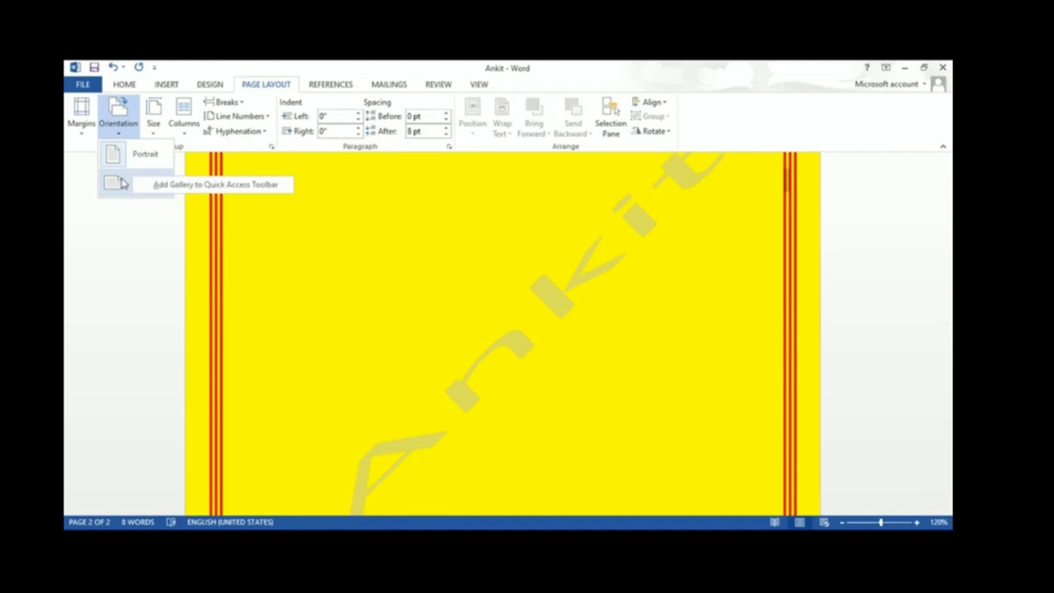
pyautogui.click(123, 184)
pyautogui.click(124, 183)
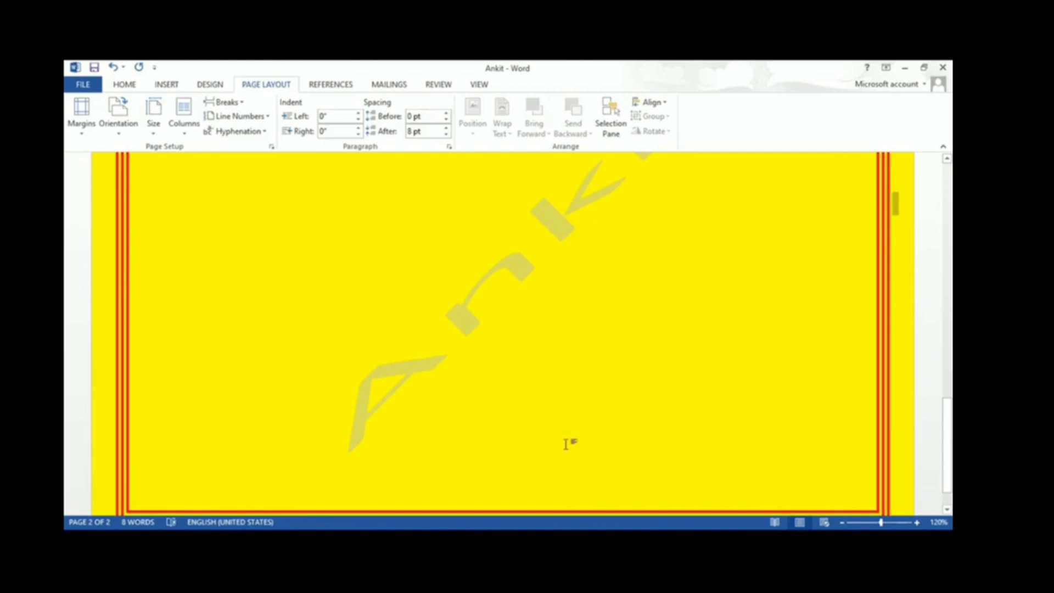
pyautogui.click(841, 522)
pyautogui.click(842, 522)
pyautogui.click(841, 522)
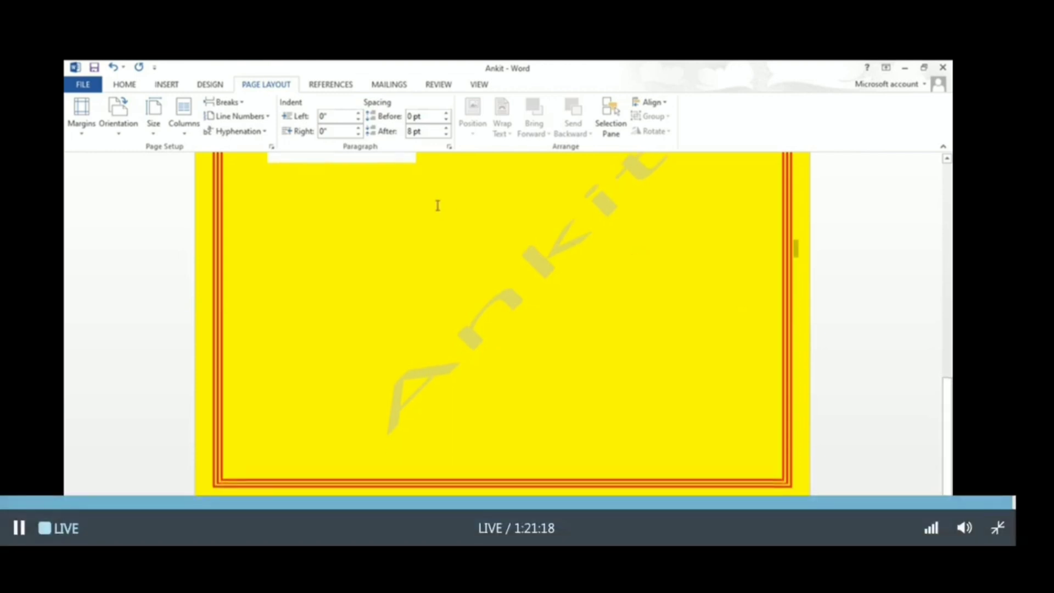
# Use the page setup to apply portrait orientation from the cursor position onward, leaving the preceding pages in landscape.
pyautogui.click(270, 147)
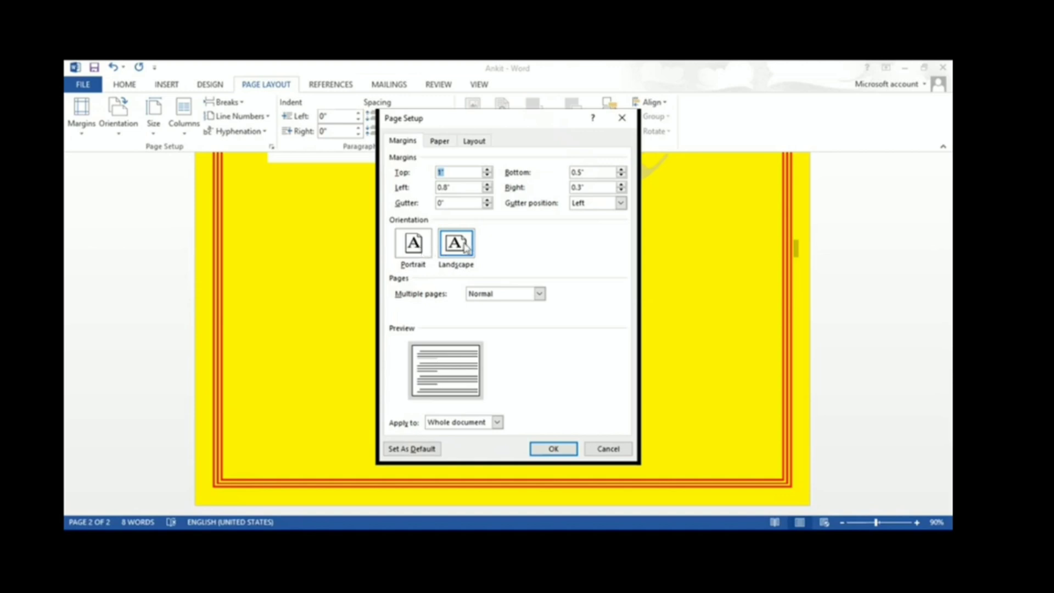
pyautogui.click(414, 256)
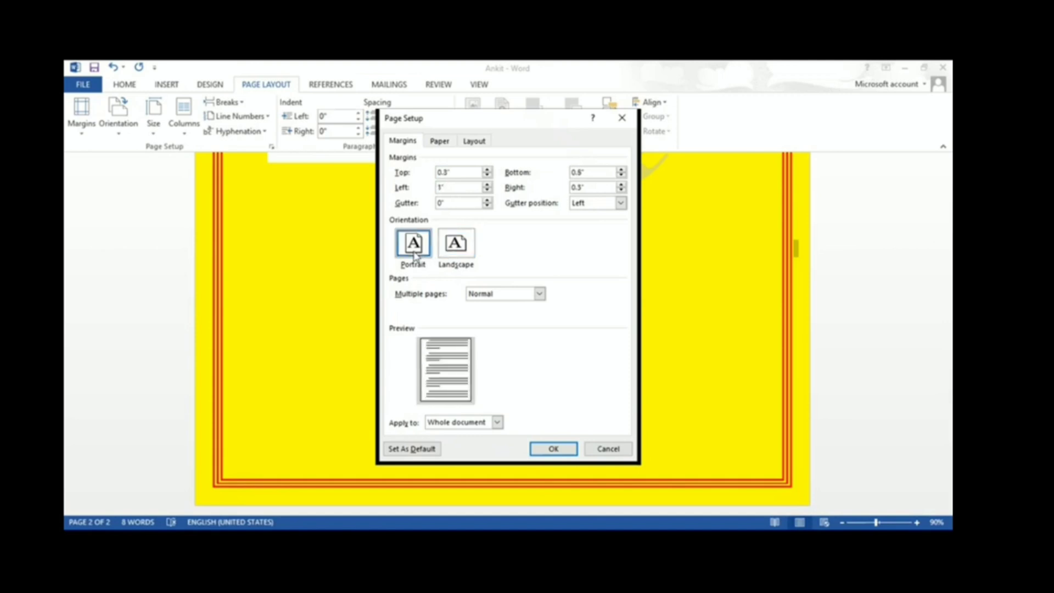
pyautogui.click(460, 440)
pyautogui.click(533, 449)
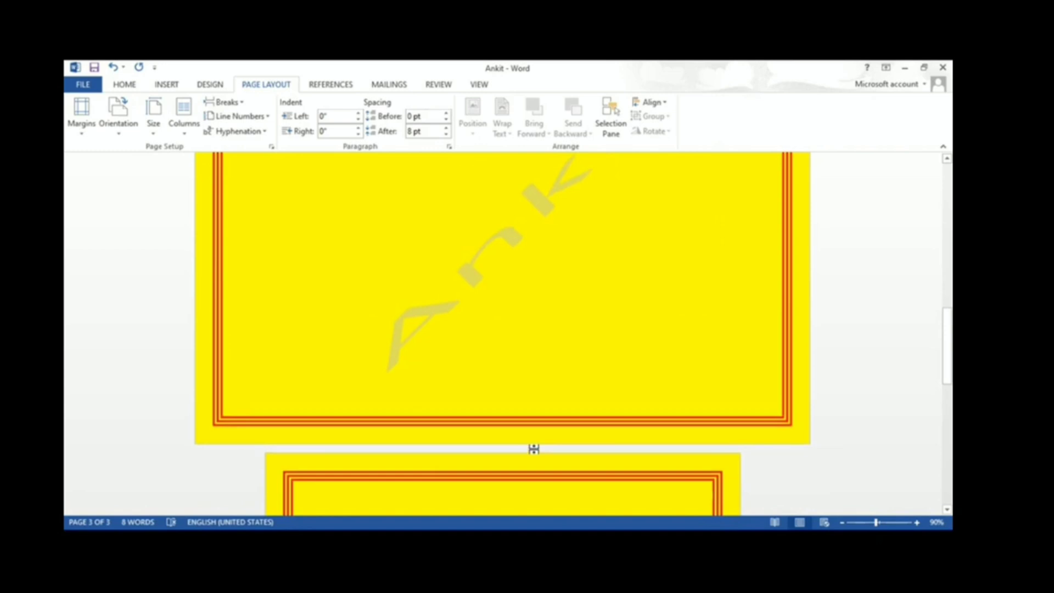
# Examine the landscape pages and the portrait page beneath them at a reduced zoom.
pyautogui.scroll(-8, 533, 449)
pyautogui.scroll(8, 533, 449)
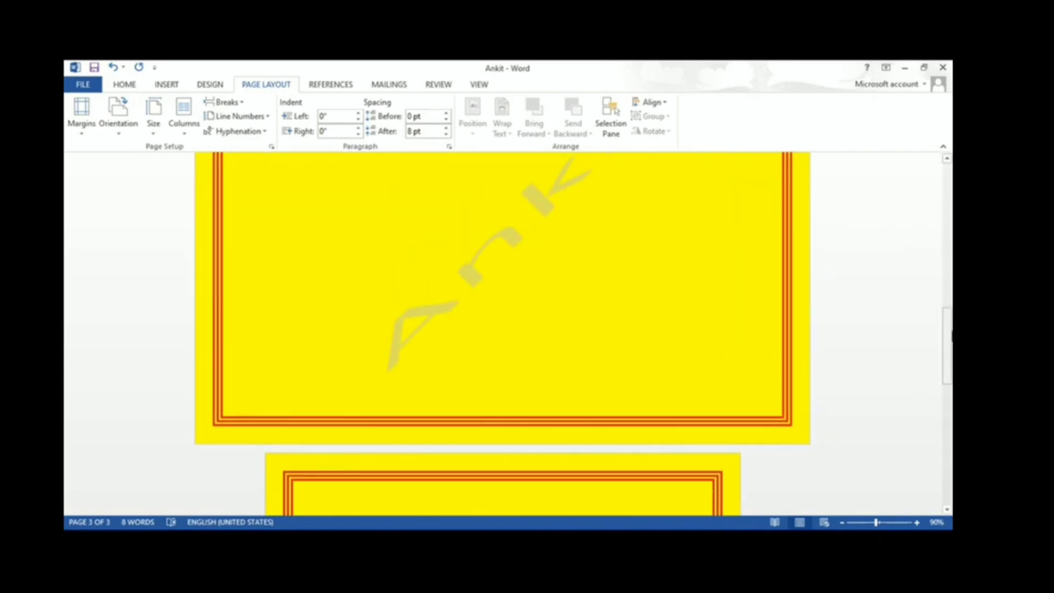
pyautogui.scroll(-4, 949, 337)
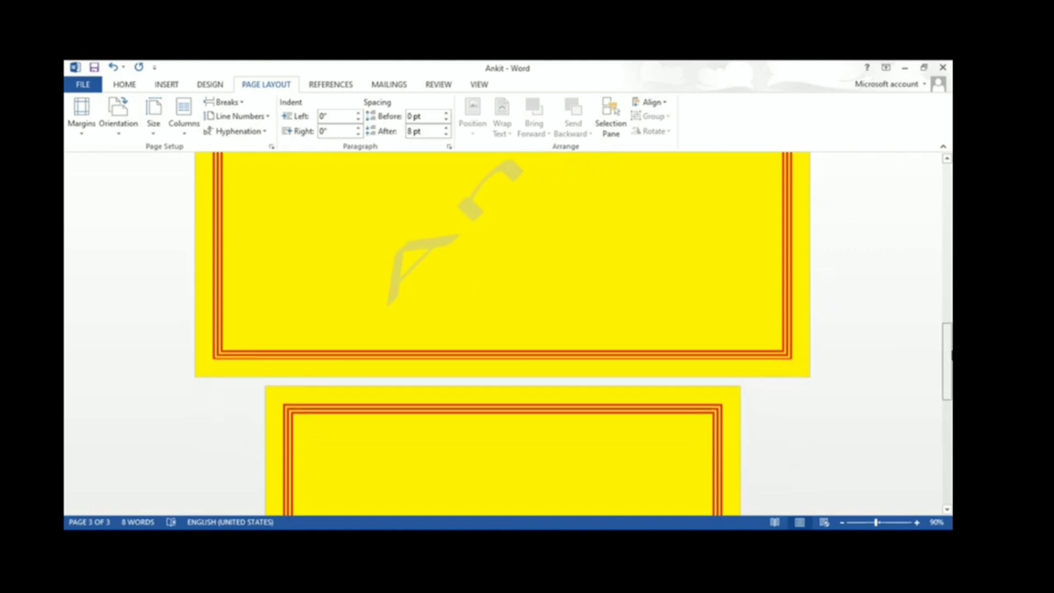
pyautogui.click(842, 523)
pyautogui.click(842, 523)
pyautogui.click(842, 522)
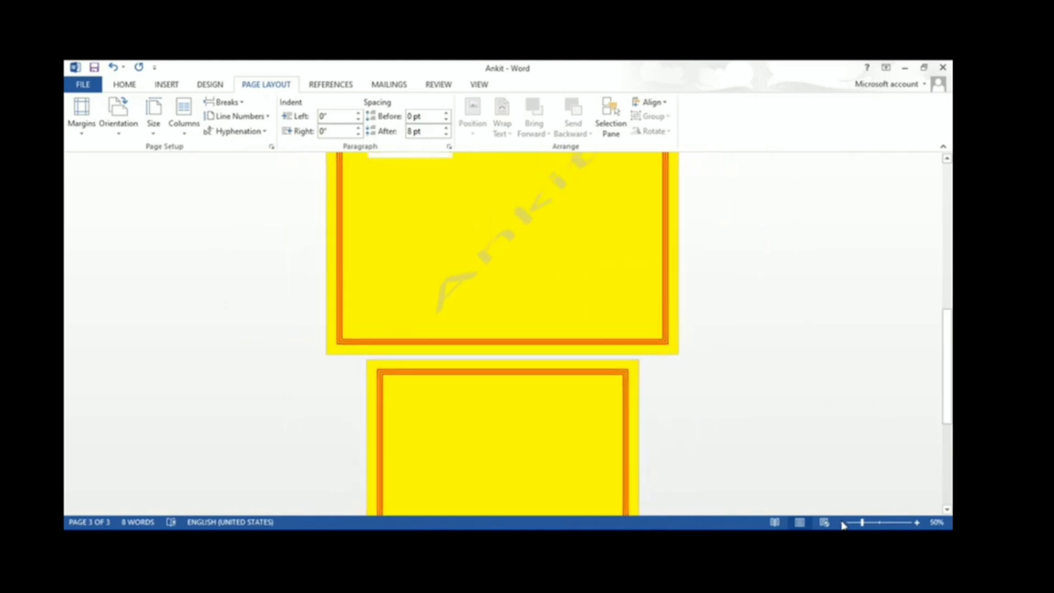
pyautogui.click(842, 523)
pyautogui.click(842, 523)
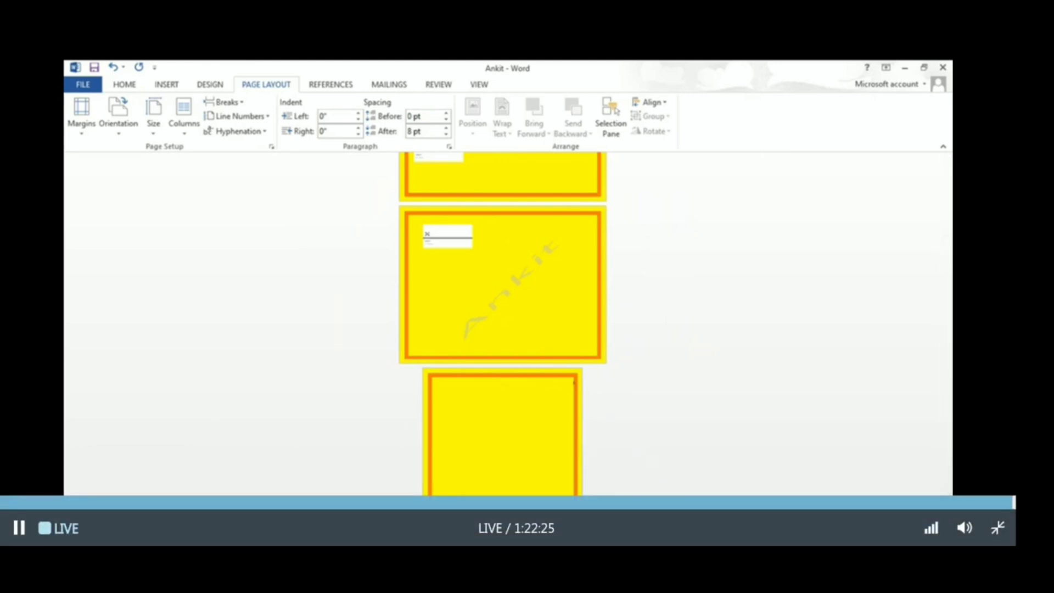
pyautogui.scroll(5, 330, 237)
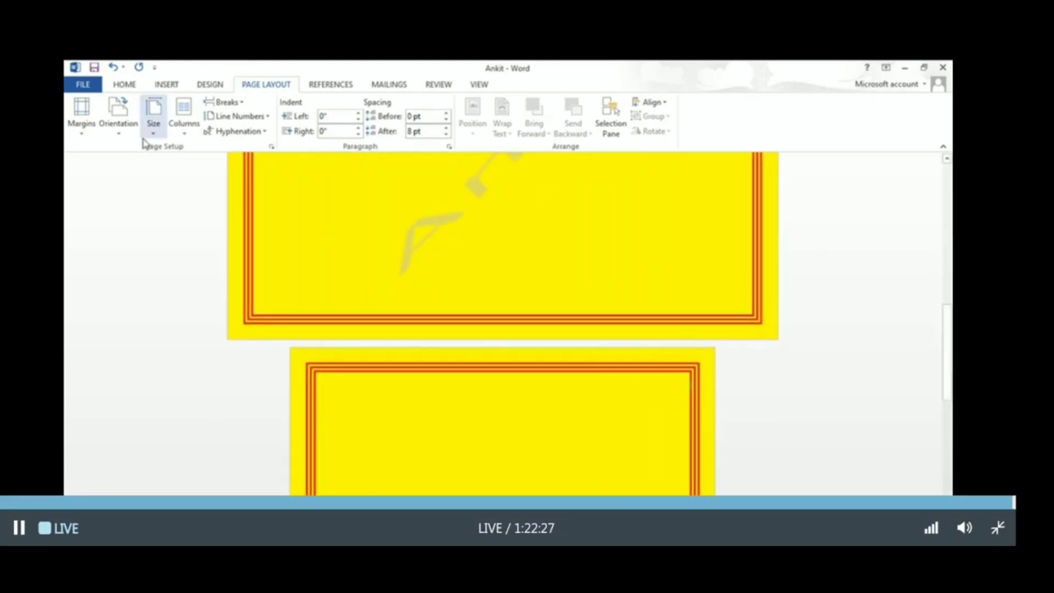
# Try landscape orientation on the third page and return it to portrait.
pyautogui.click(117, 118)
pyautogui.click(131, 182)
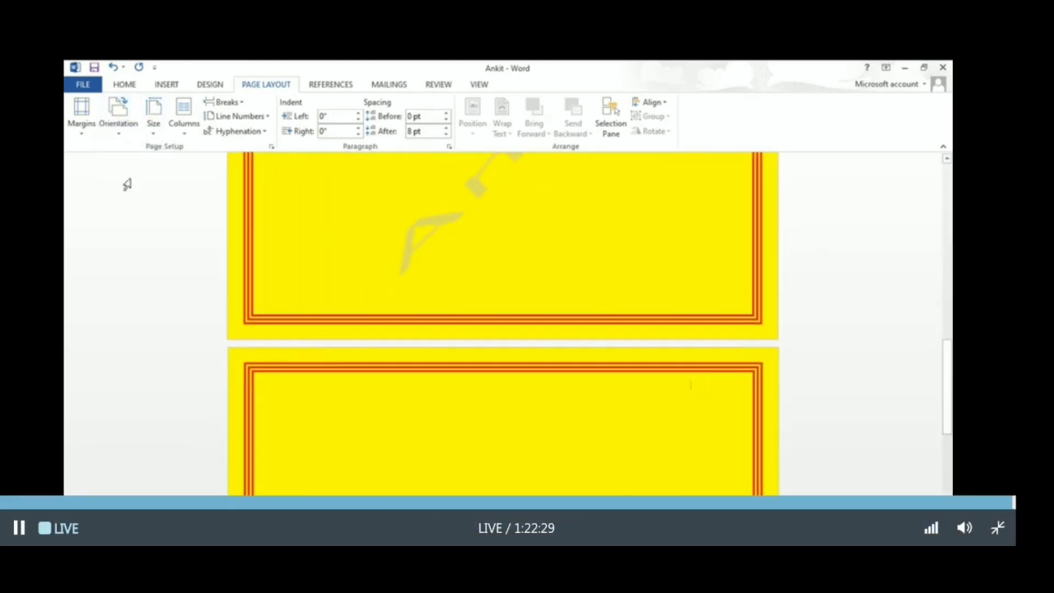
pyautogui.click(119, 122)
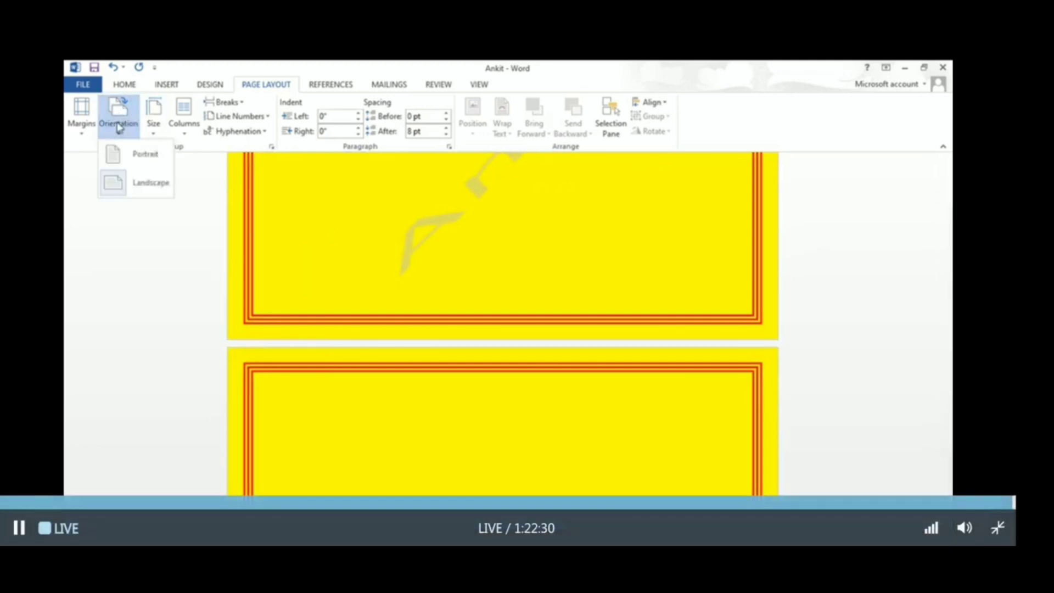
pyautogui.click(126, 155)
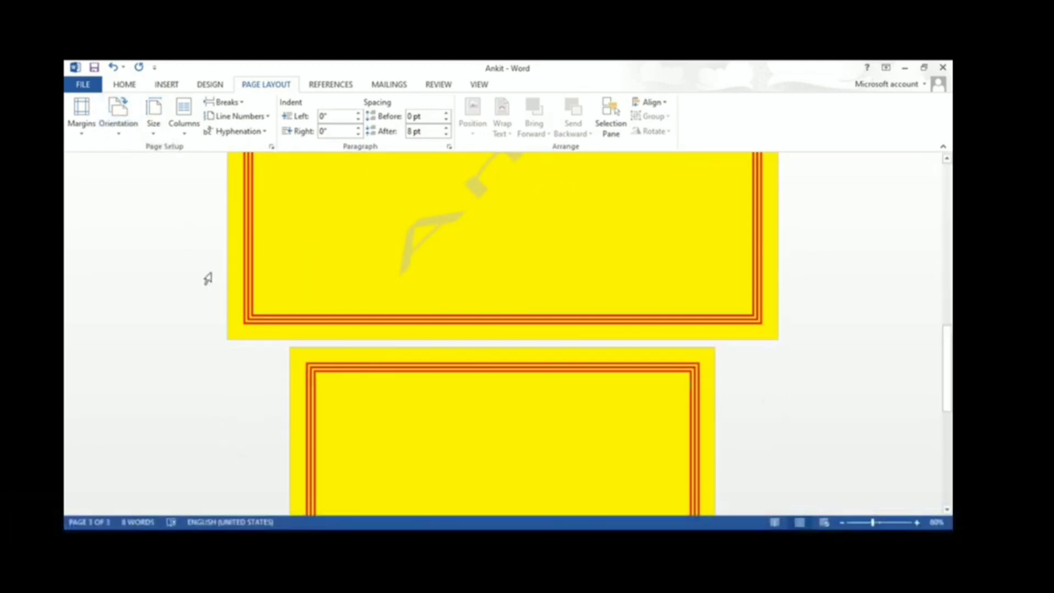
# Look at the available paper sizes and lay out the third page in three columns.
pyautogui.click(158, 132)
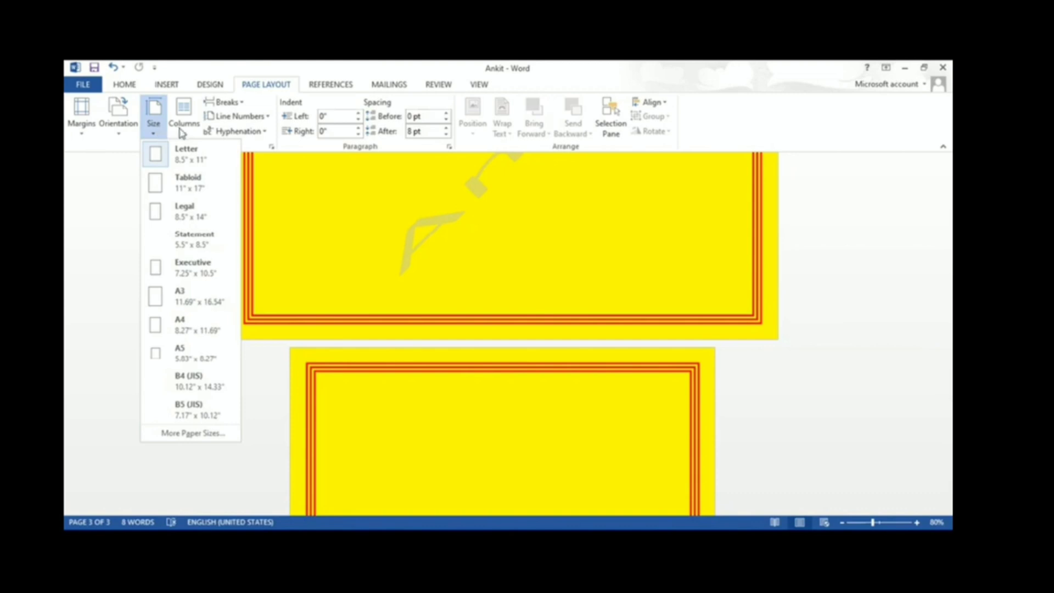
pyautogui.click(184, 124)
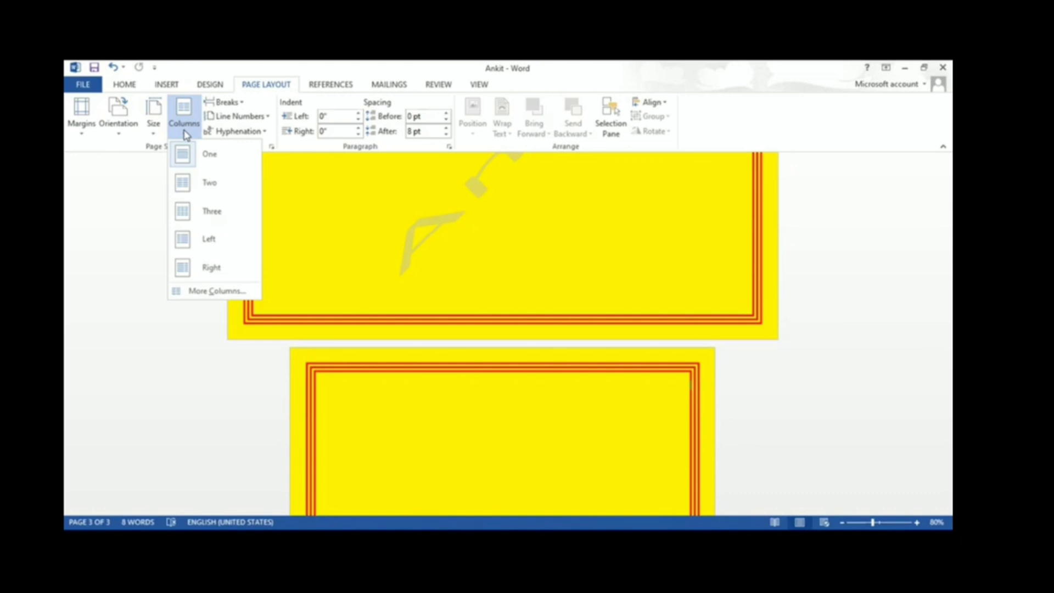
pyautogui.click(213, 209)
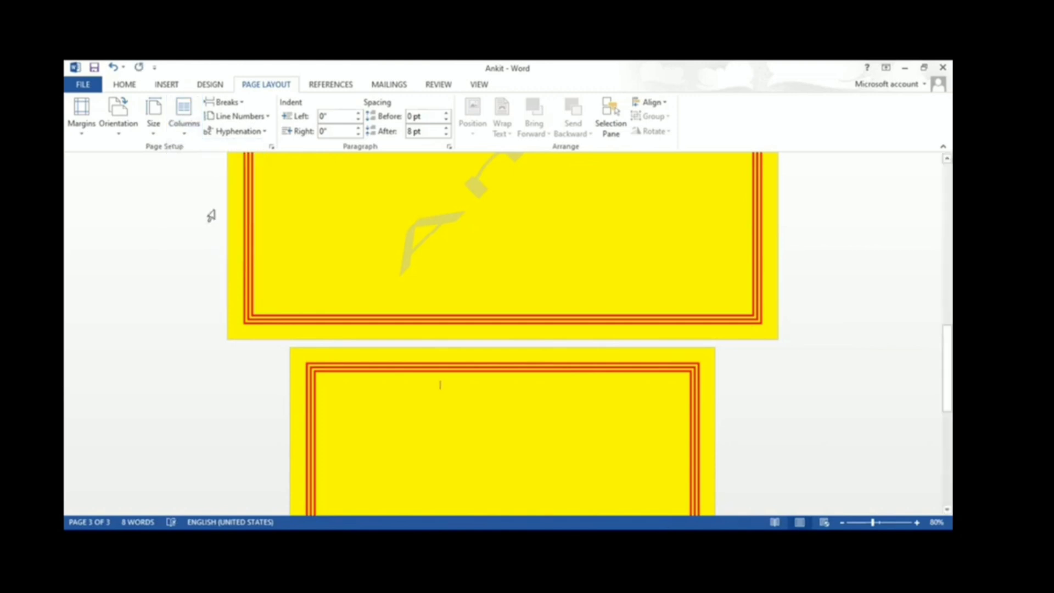
# Move the insertion point back to the start of the third page's first column and fill that column with several lines of random filler letters.
pyautogui.press('BackSpace')
pyautogui.press('BackSpace')
pyautogui.press('BackSpace')
pyautogui.press('BackSpace')
pyautogui.write('fdg')
pyautogui.write('vb')
pyautogui.write('bbv')
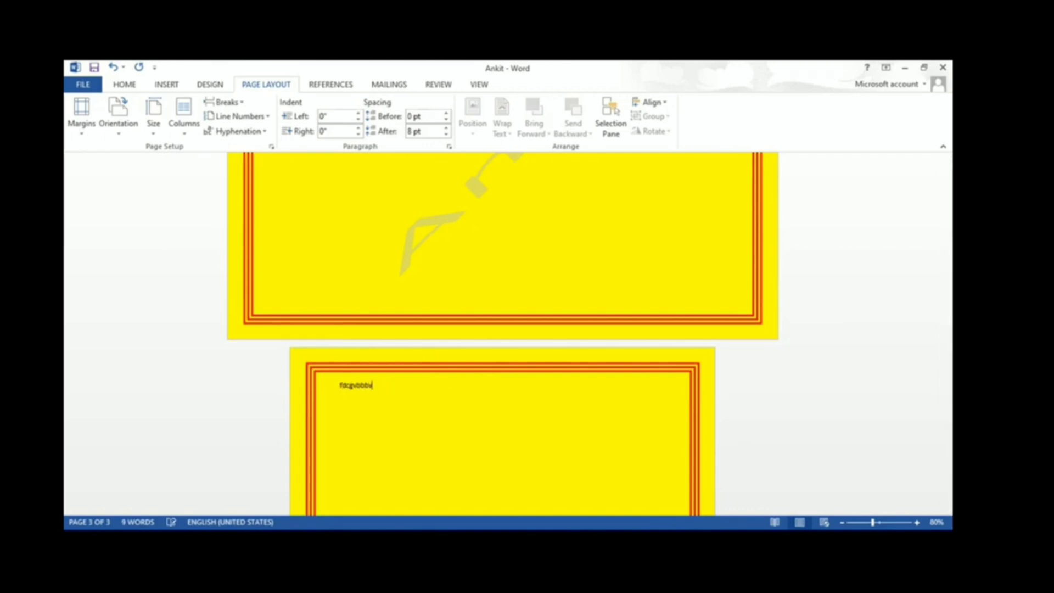
pyautogui.write('bvybvbcbvcgfxfdxc')
pyautogui.press('Return')
pyautogui.write('gfvcvhgvhvhgj hgv hgv gv gb')
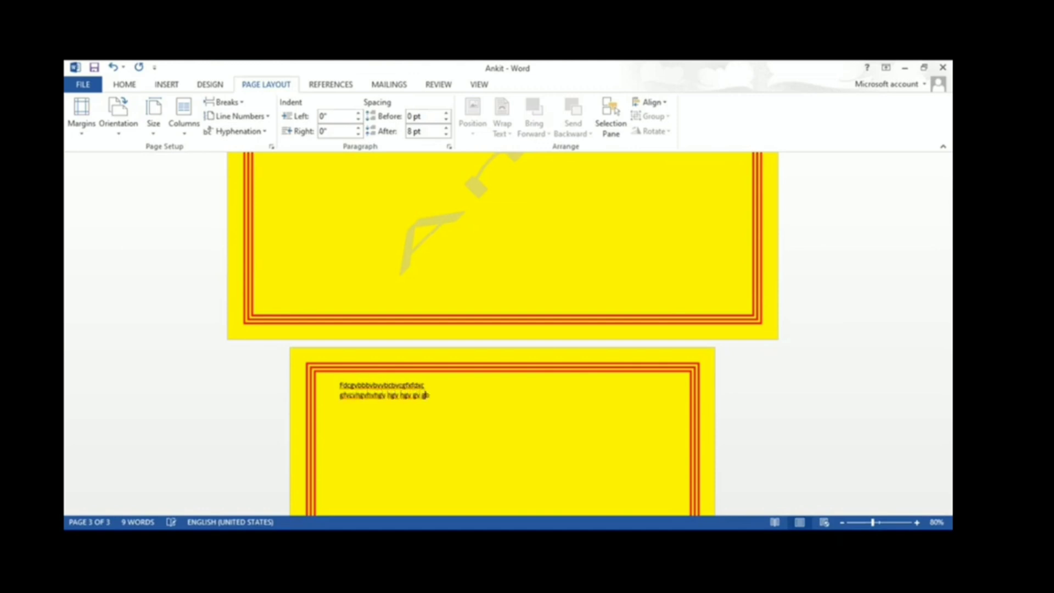
pyautogui.write('vgbv gv gvgvgvgvgvgvgvgvg')
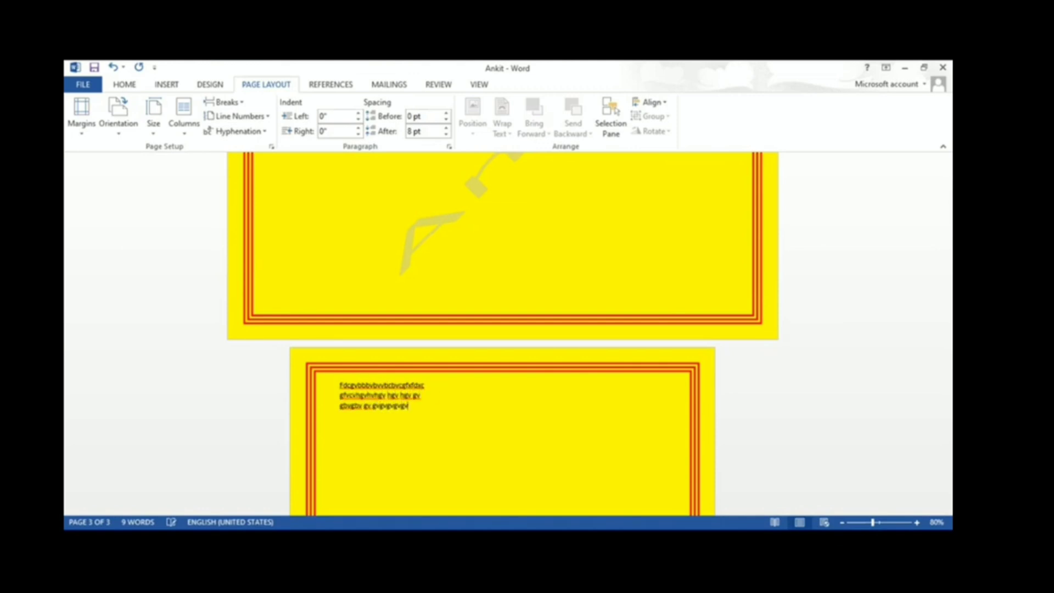
pyautogui.write('vgvgvgvgvgvg')
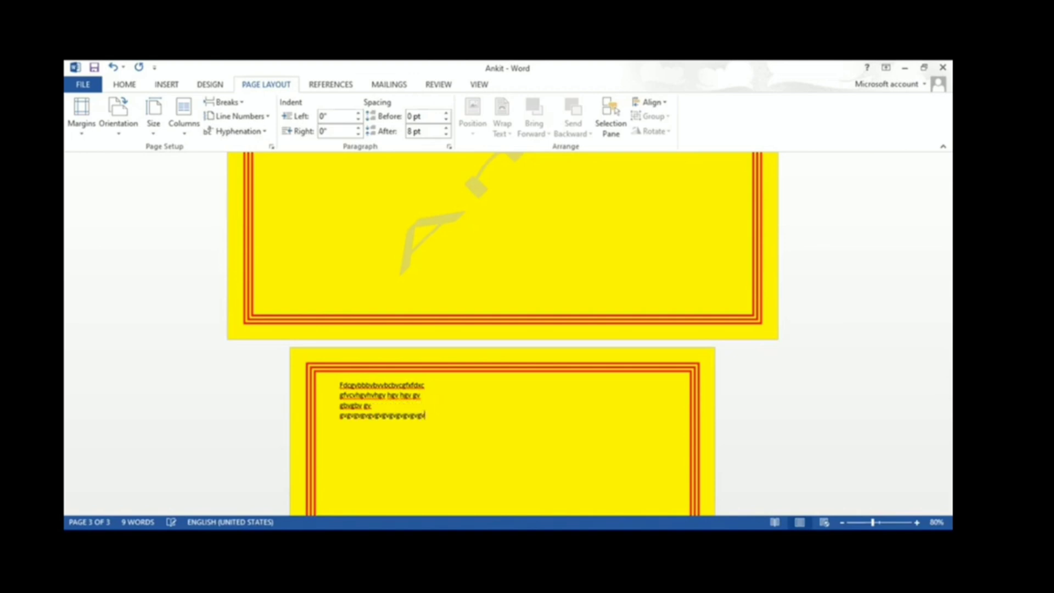
pyautogui.write('vgvgvgvvvvvvvvvvvvvvvvv')
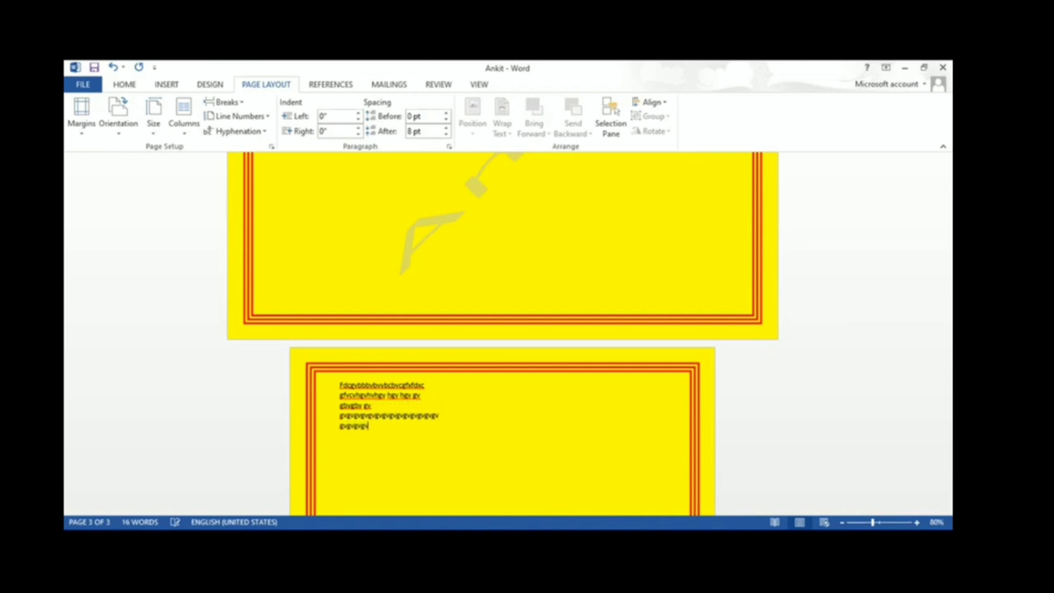
pyautogui.write('vvvvvvvvvvvvvvvvvvv')
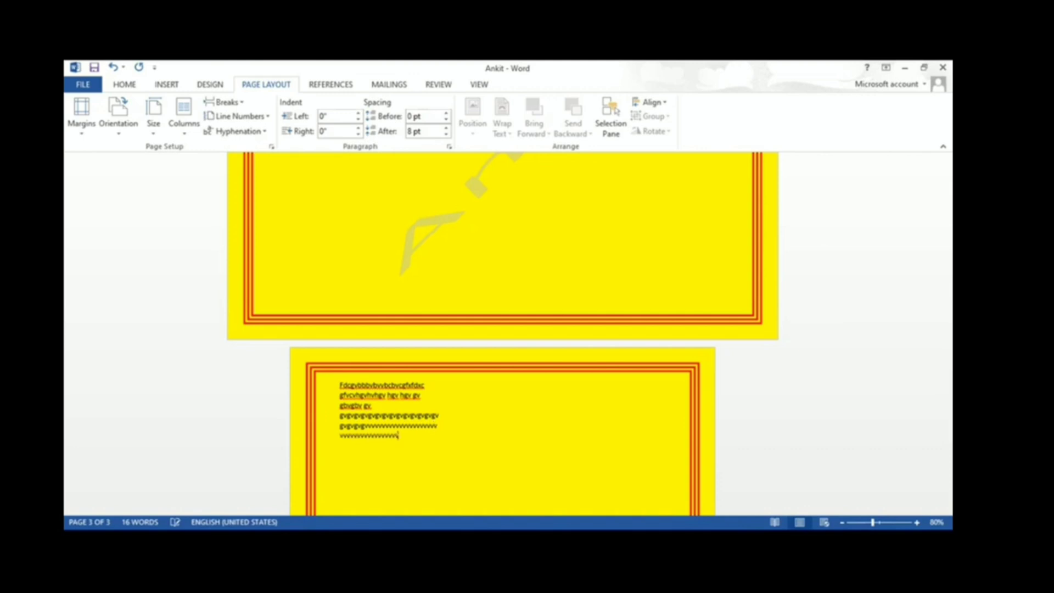
pyautogui.write('vvvvvvvvvvvvvvvvvvvvvvvvvvvvvvvvvvvvvvvvvvvvvvvvvvvvvvvvvvvvvvvvvvvvvvvvvvvvvvvvvvvvvvv')
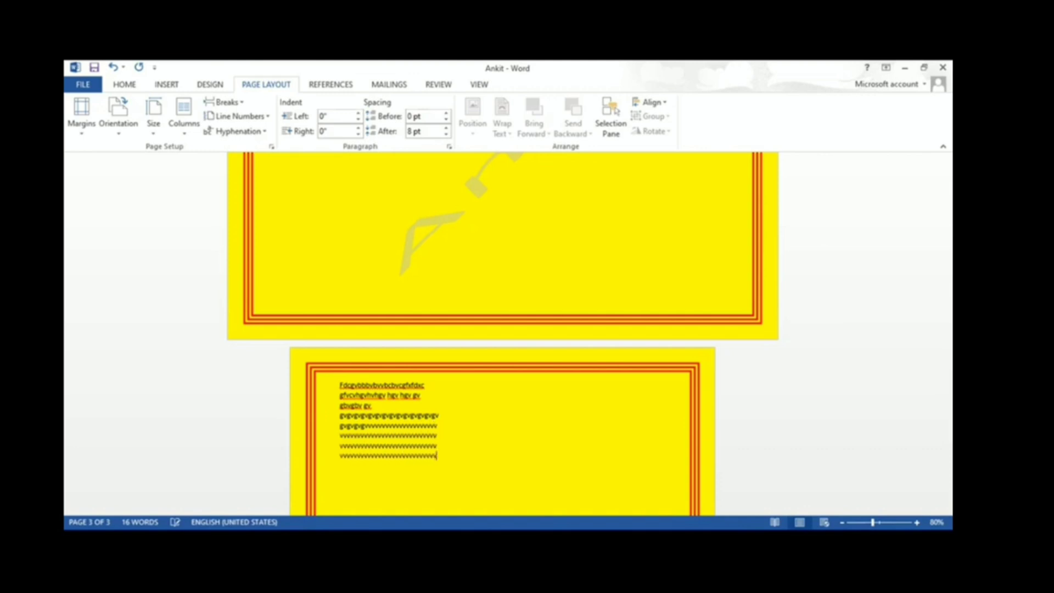
pyautogui.write('vvvvvvvvvvvvvvvvvvvvvvv')
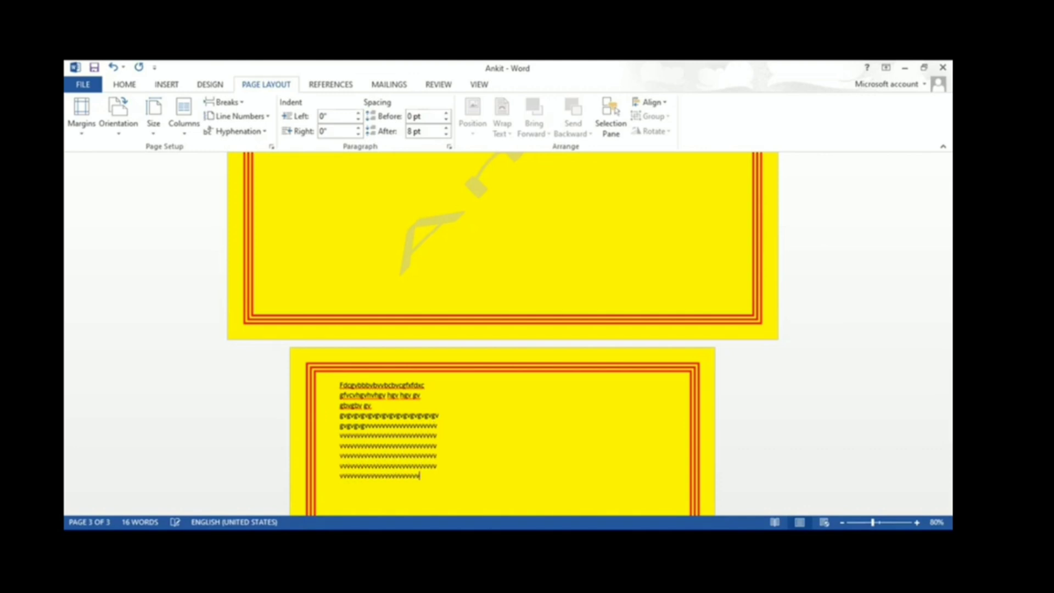